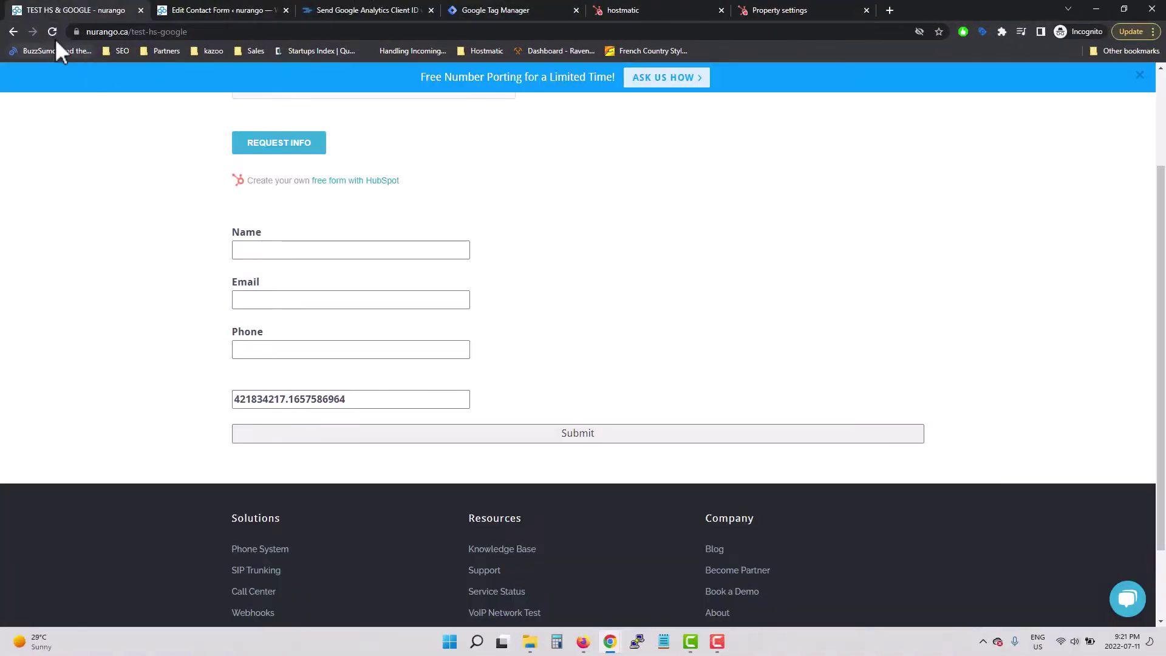
Reload the test-hs-google page and inspect the GA client ID refilled in the fourth field
click(53, 32)
click(348, 401)
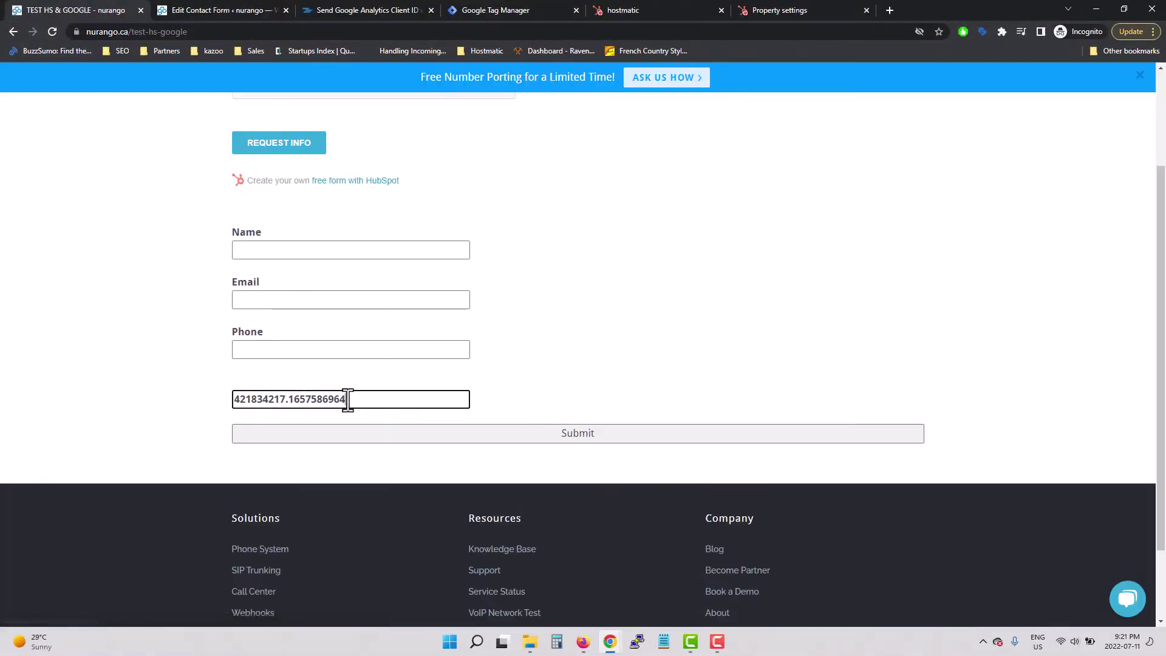
drag(347, 401, 219, 404)
click(314, 401)
click(156, 384)
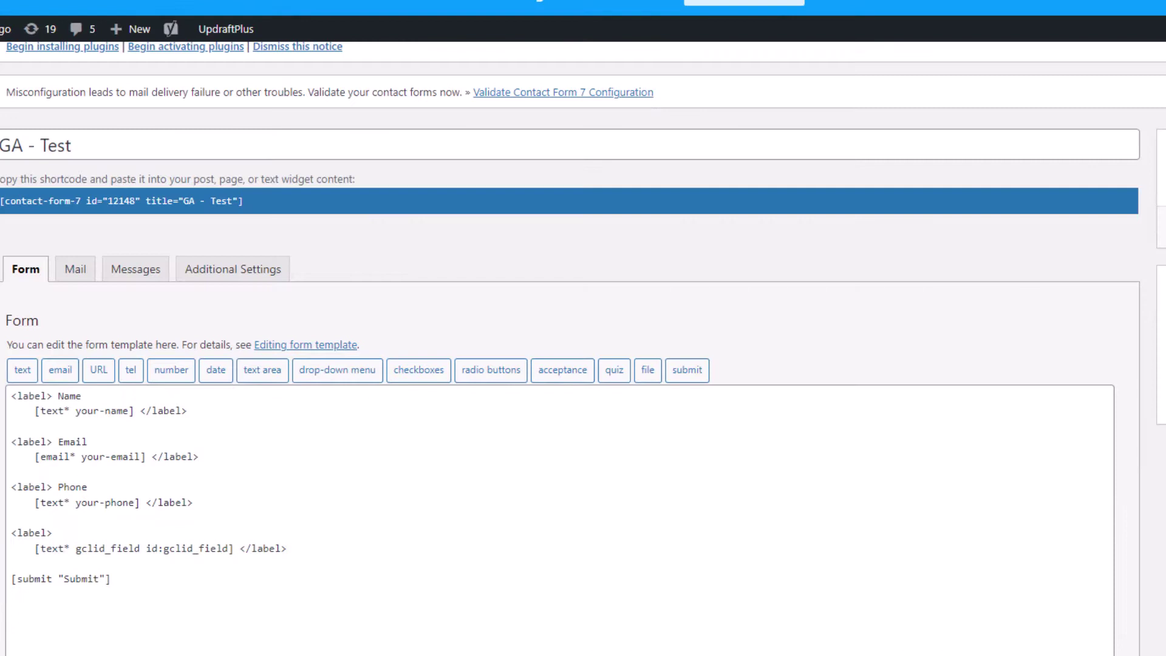
Scroll to the GA - Test template and inspect the gclid_field text tag line
scroll(366, 333, down, 1)
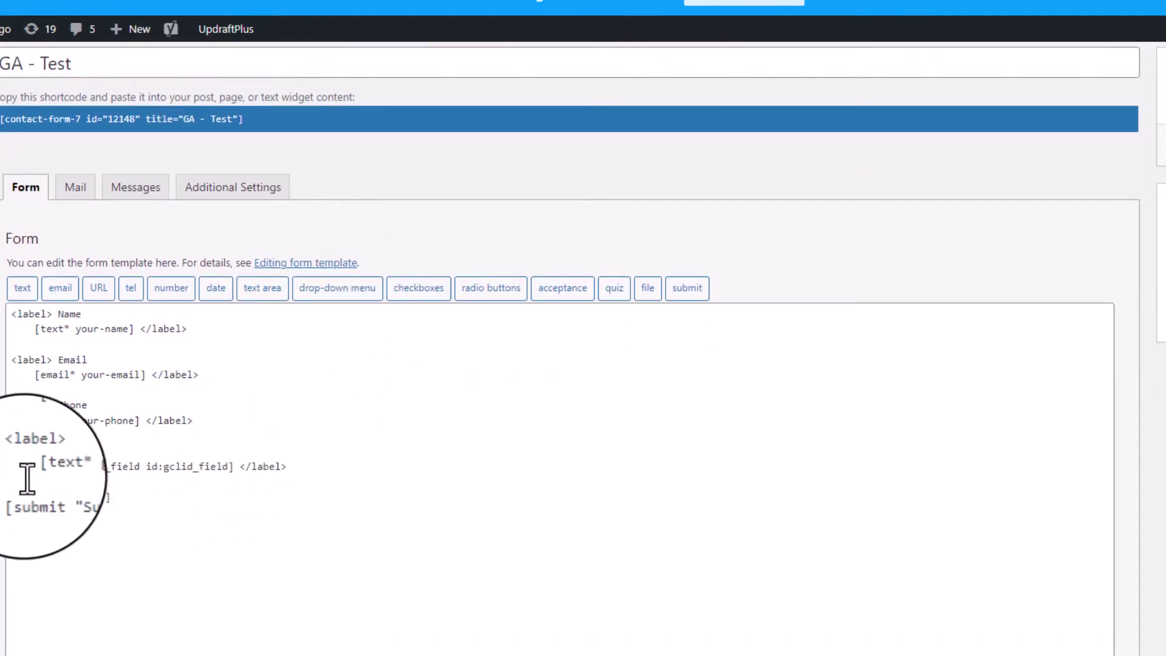
drag(34, 471, 302, 466)
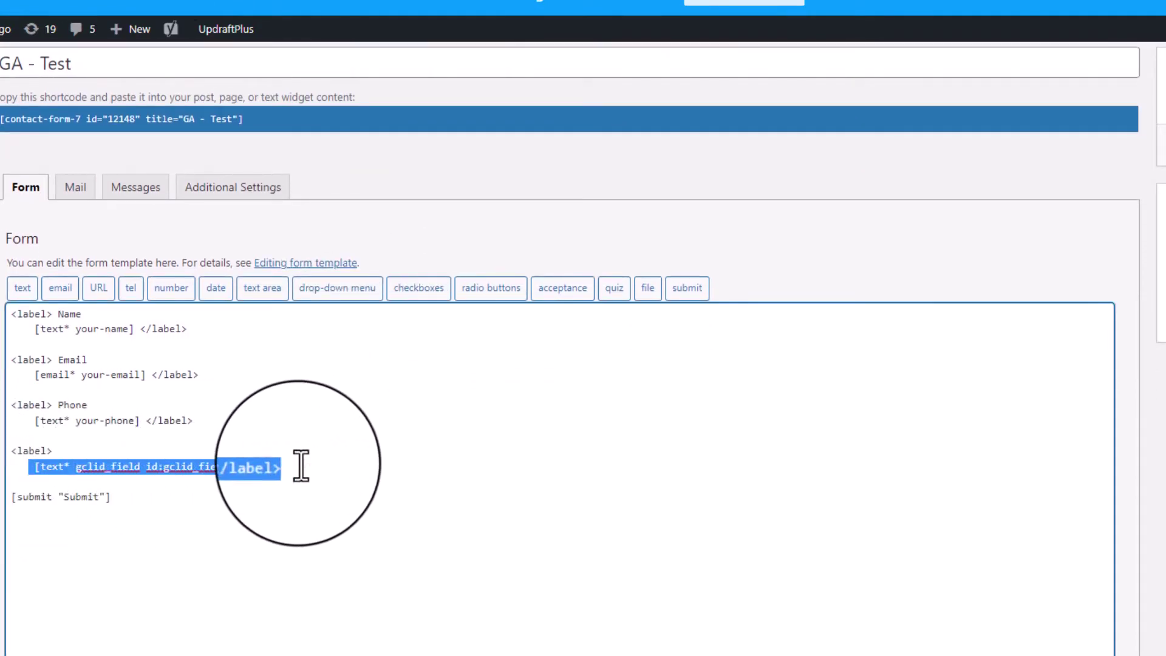
click(83, 469)
drag(79, 471, 141, 470)
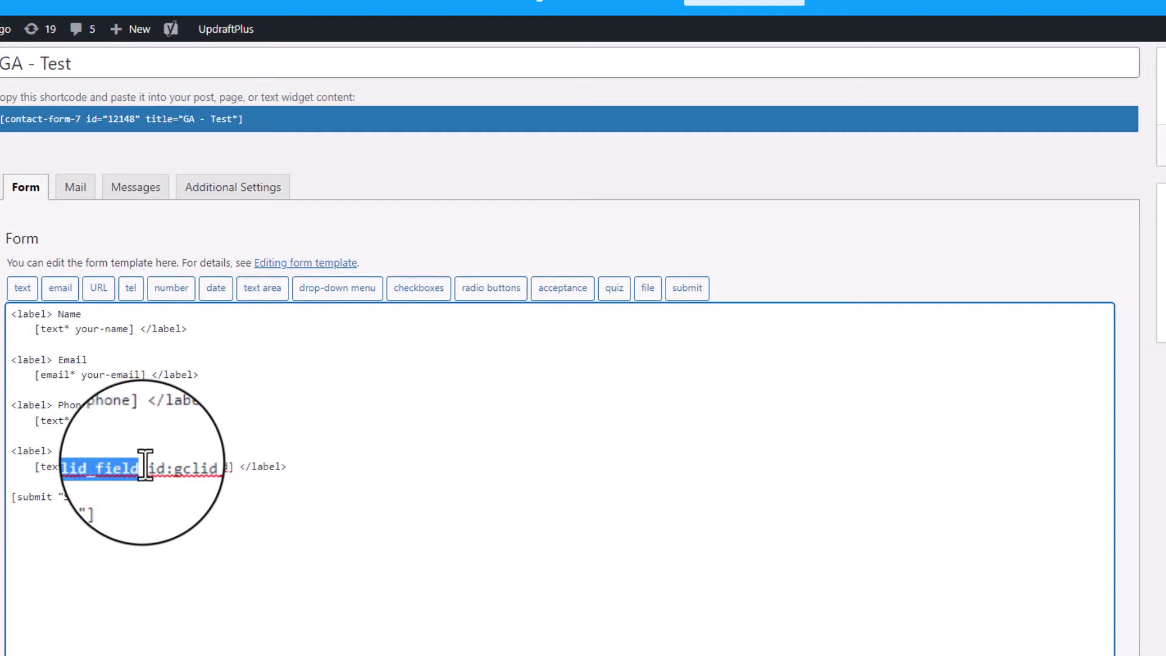
click(77, 467)
drag(77, 467, 140, 470)
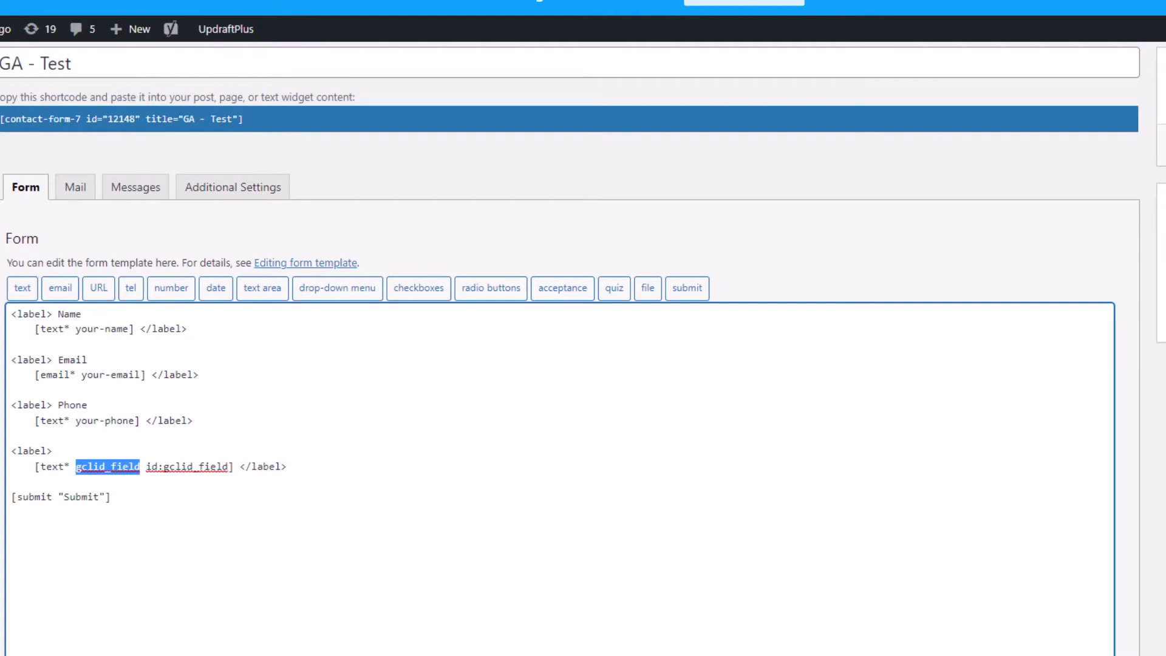
click(101, 469)
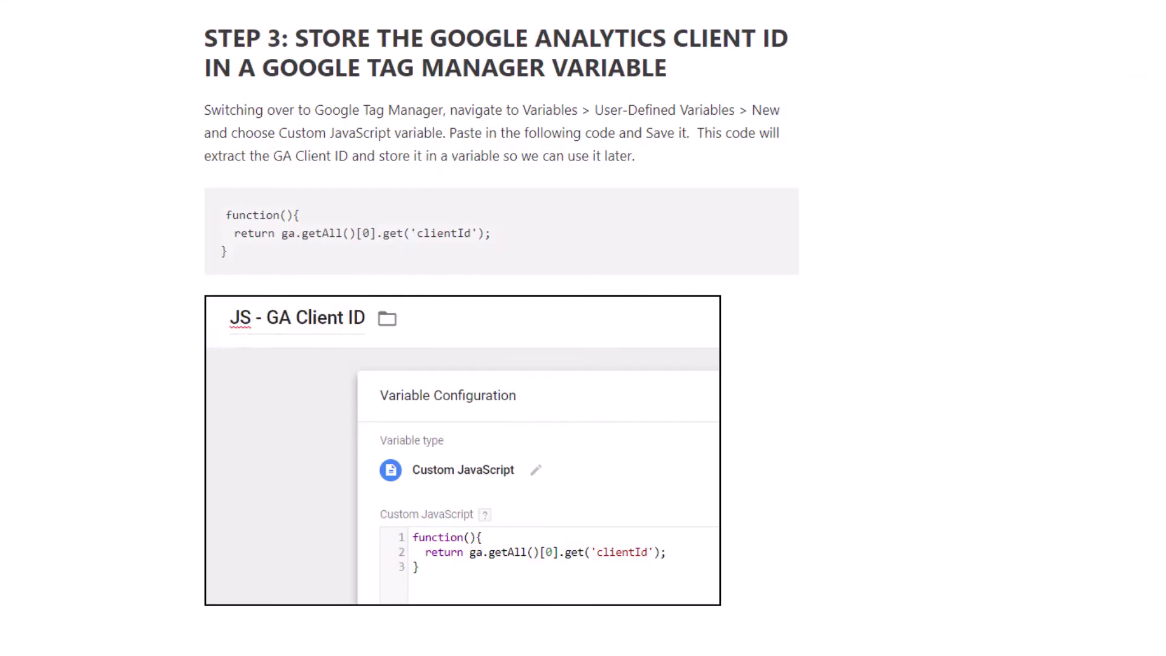
Scroll the Mixed Analytics article to Step 1 and examine the [hidden textarea-123 id:hidId] code line
scroll(284, 455, up, 5)
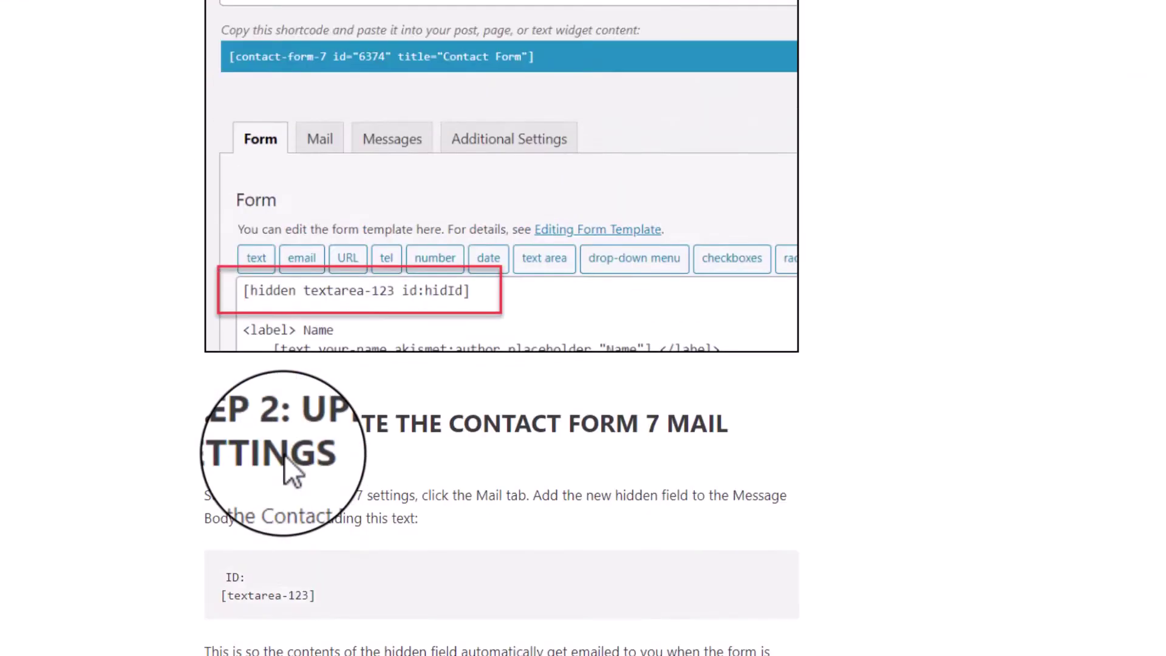
scroll(284, 454, up, 10)
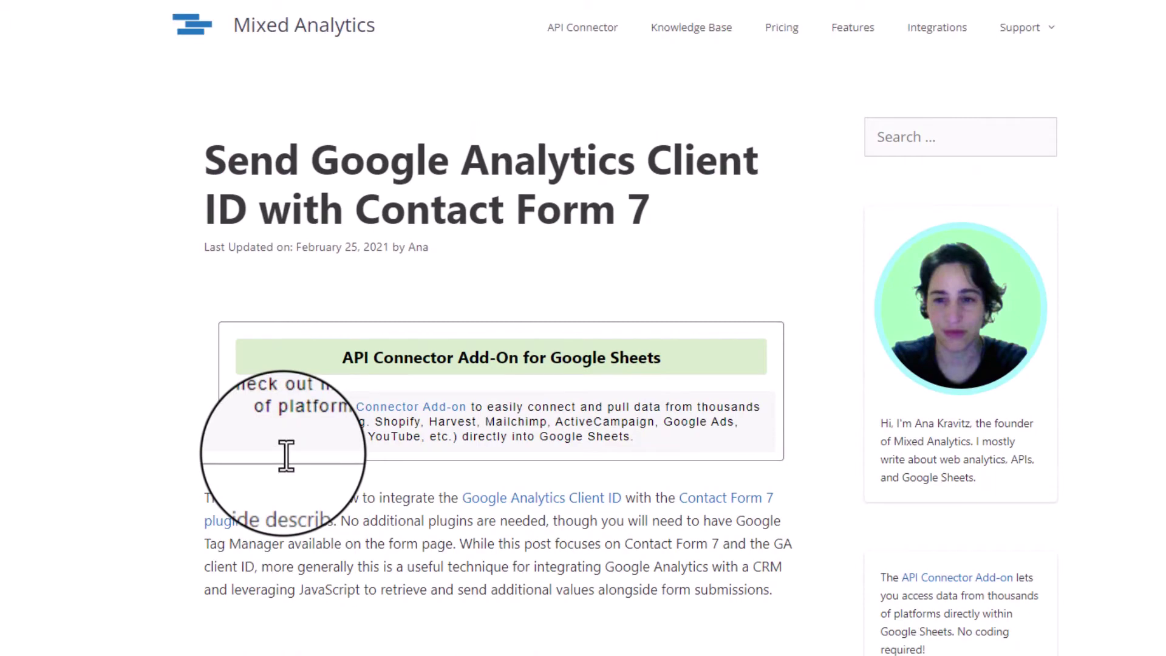
scroll(150, 426, down, 15)
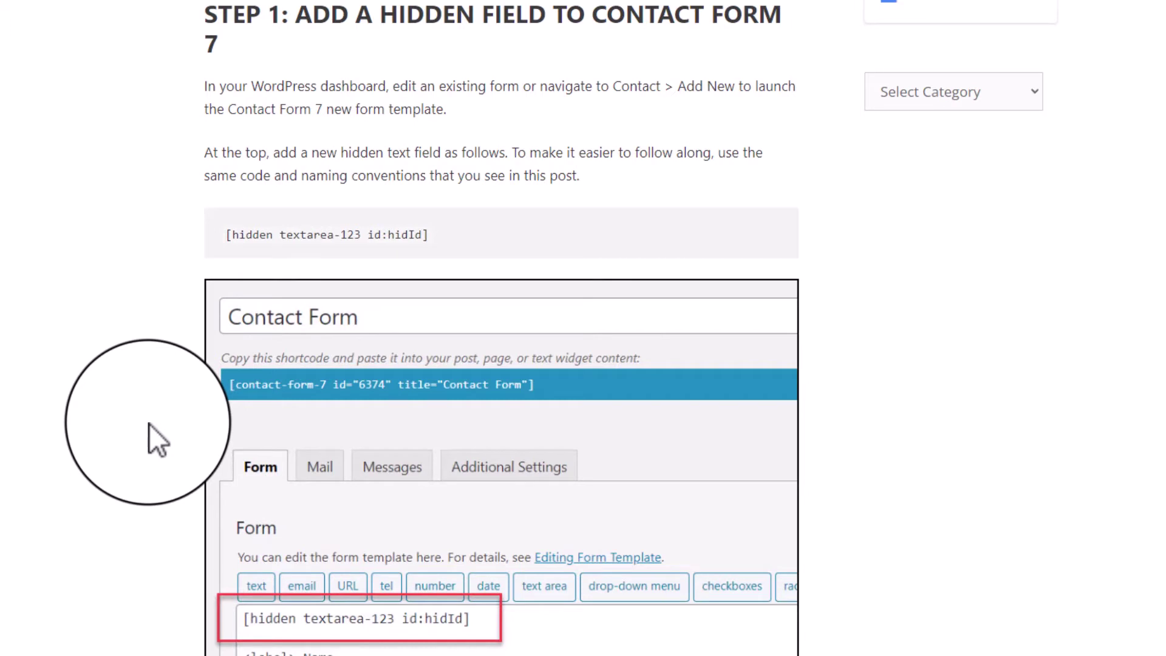
drag(231, 235, 432, 243)
click(278, 236)
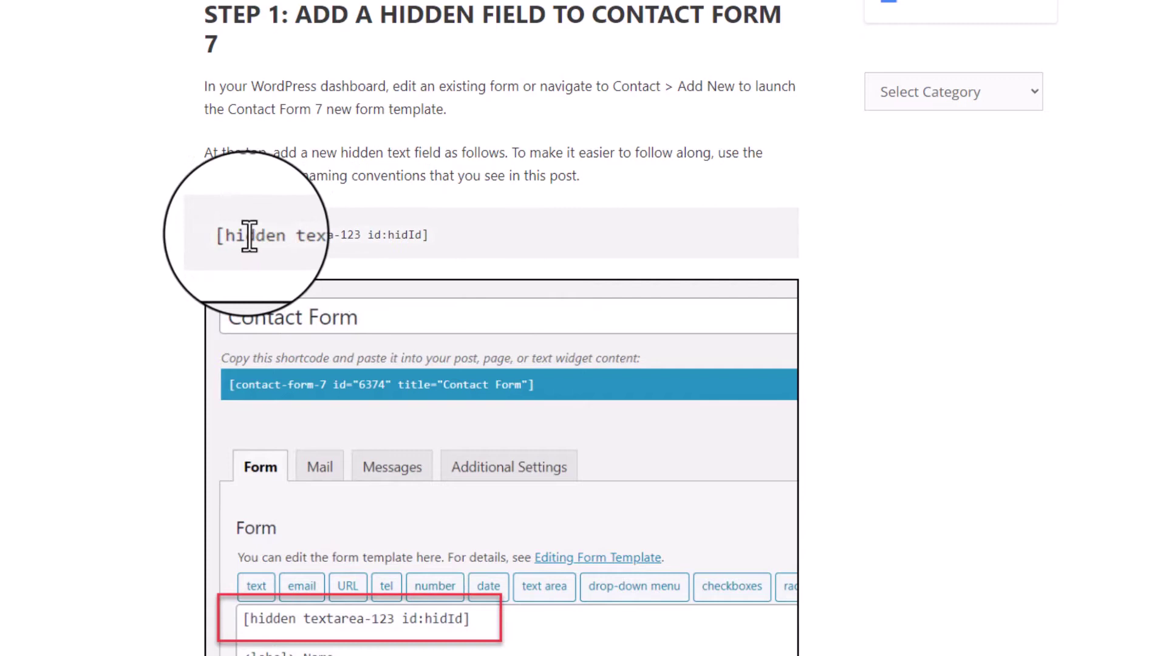
drag(231, 236, 279, 235)
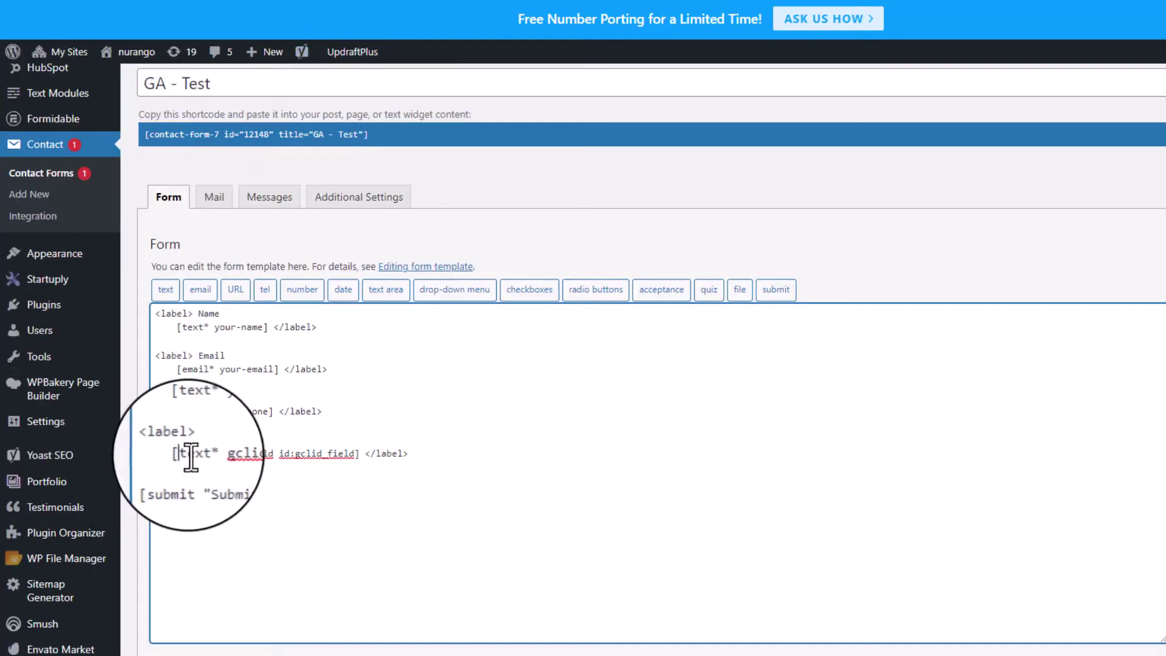
Highlight the field type 'text' in the gclid_field tag of the GA - Test template
double_click(193, 457)
click(243, 457)
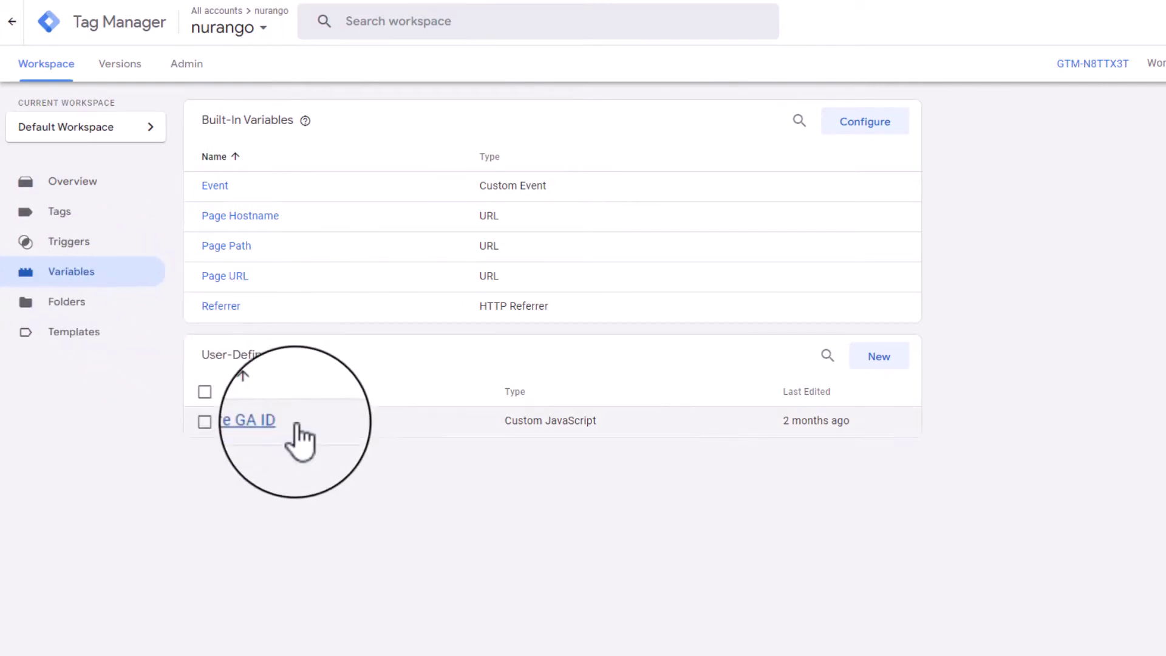
click(260, 425)
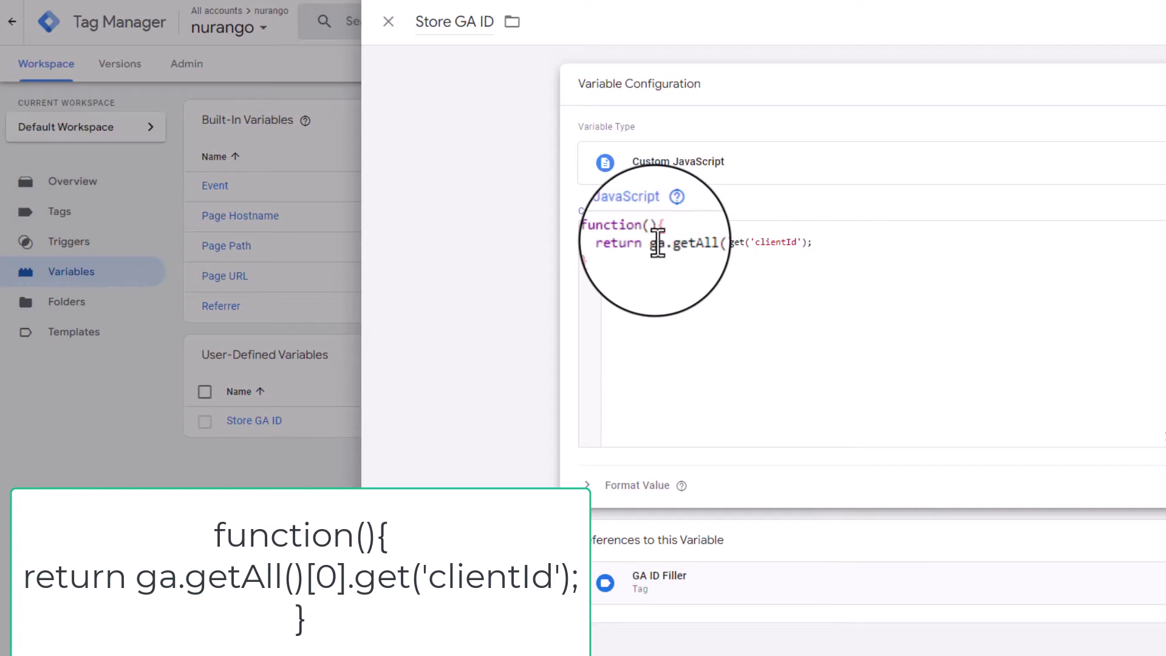
double_click(778, 243)
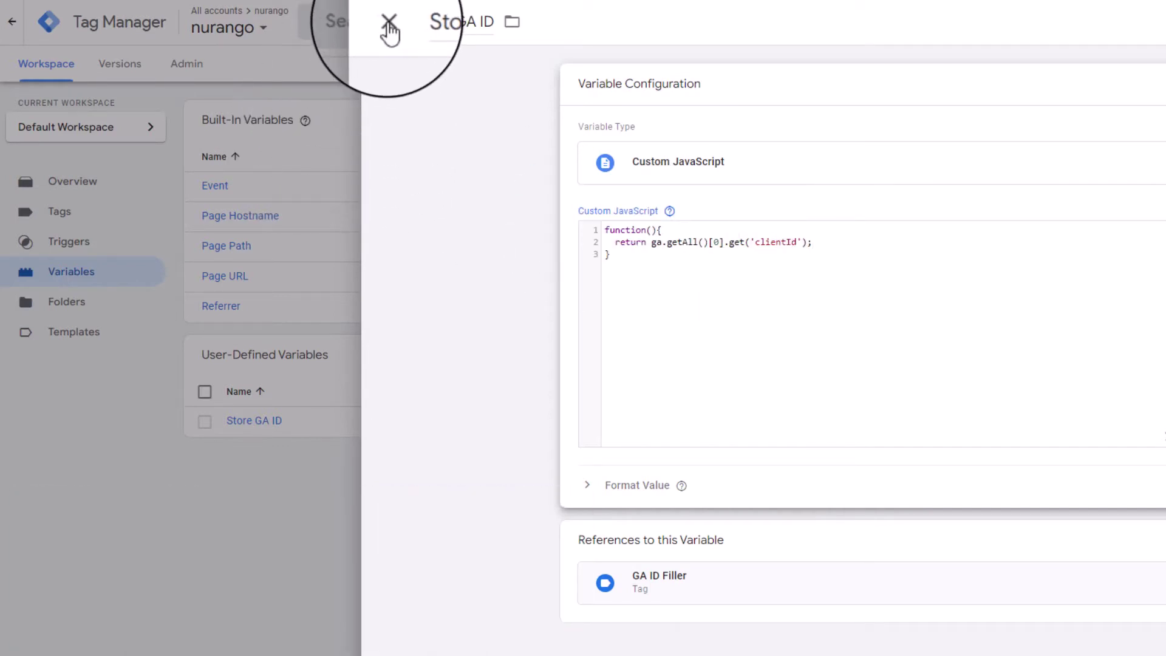
click(389, 27)
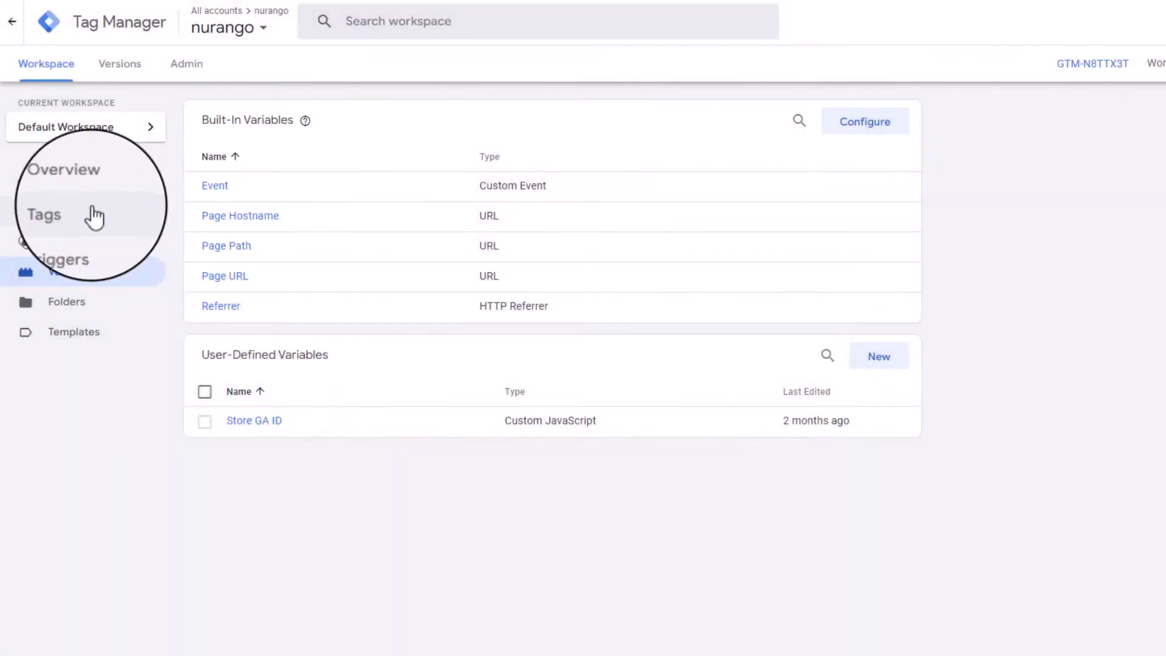
click(79, 220)
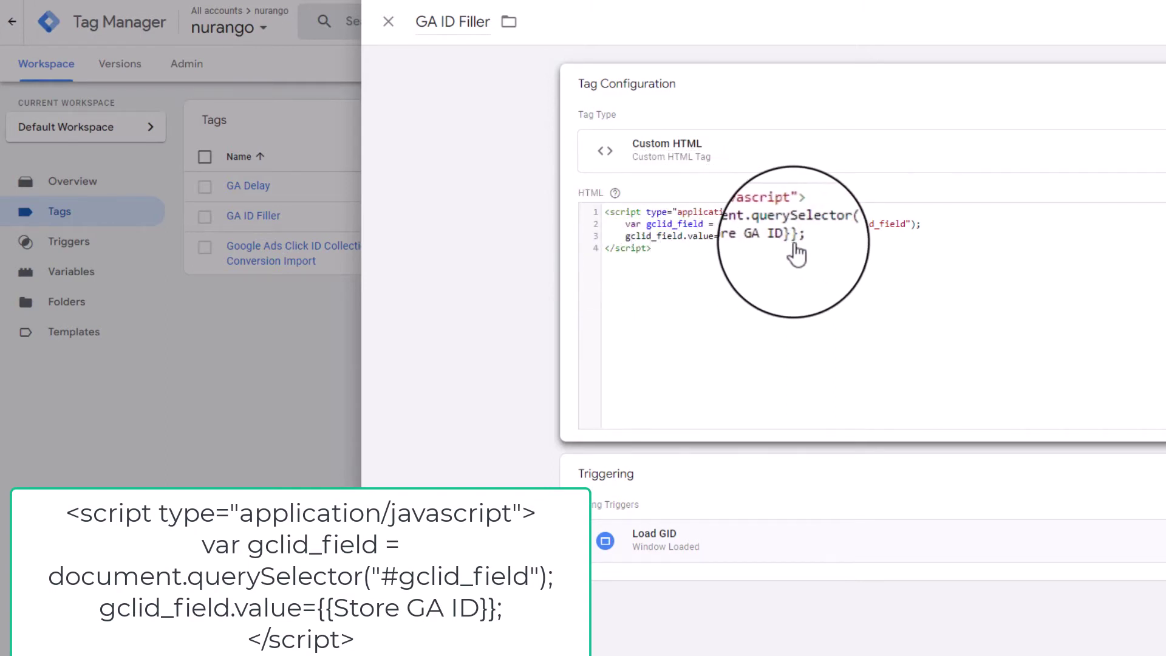
click(748, 249)
click(222, 328)
click(54, 281)
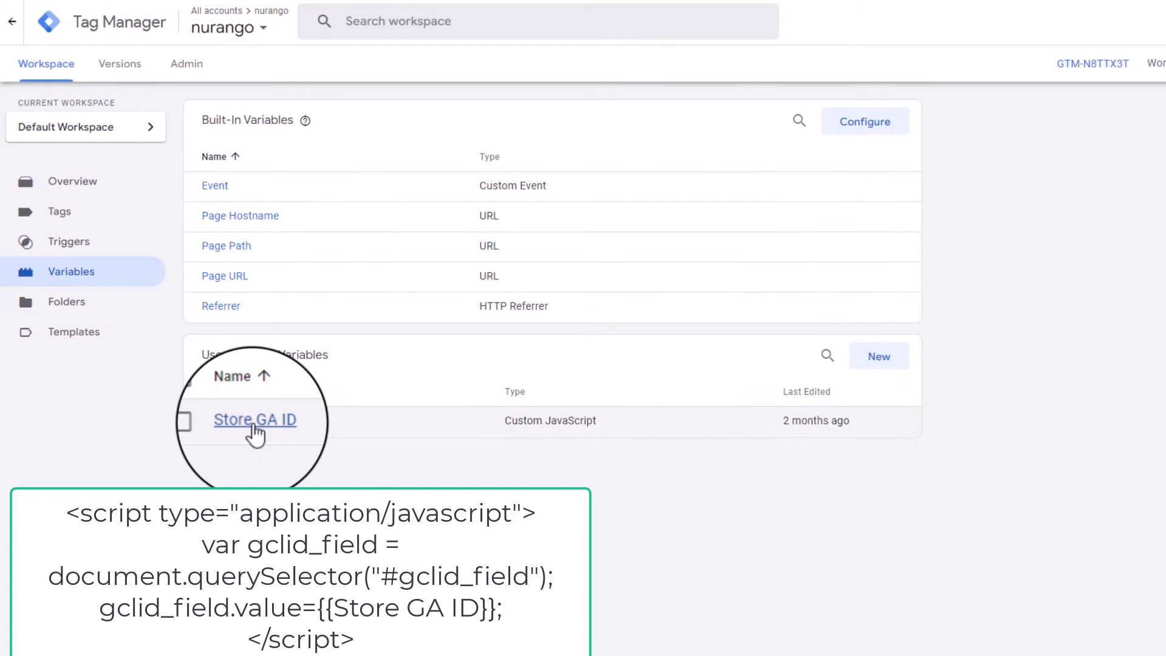
Reopen the Store GA ID variable to check its name, then close it
click(253, 421)
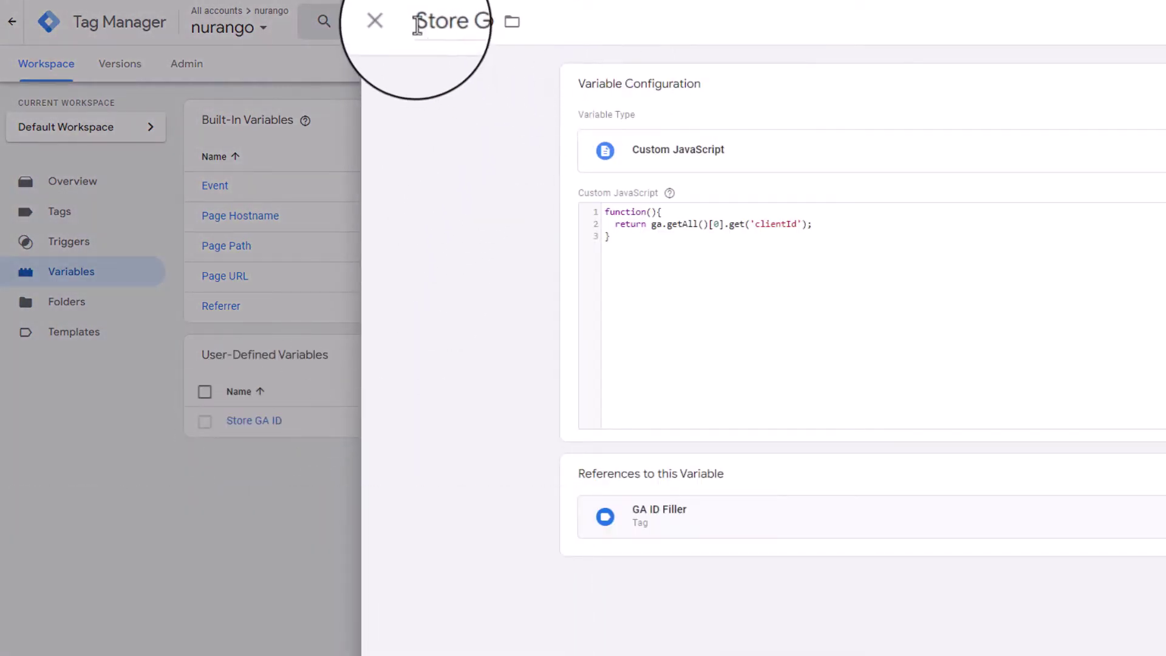
drag(417, 24, 510, 21)
click(454, 22)
click(461, 25)
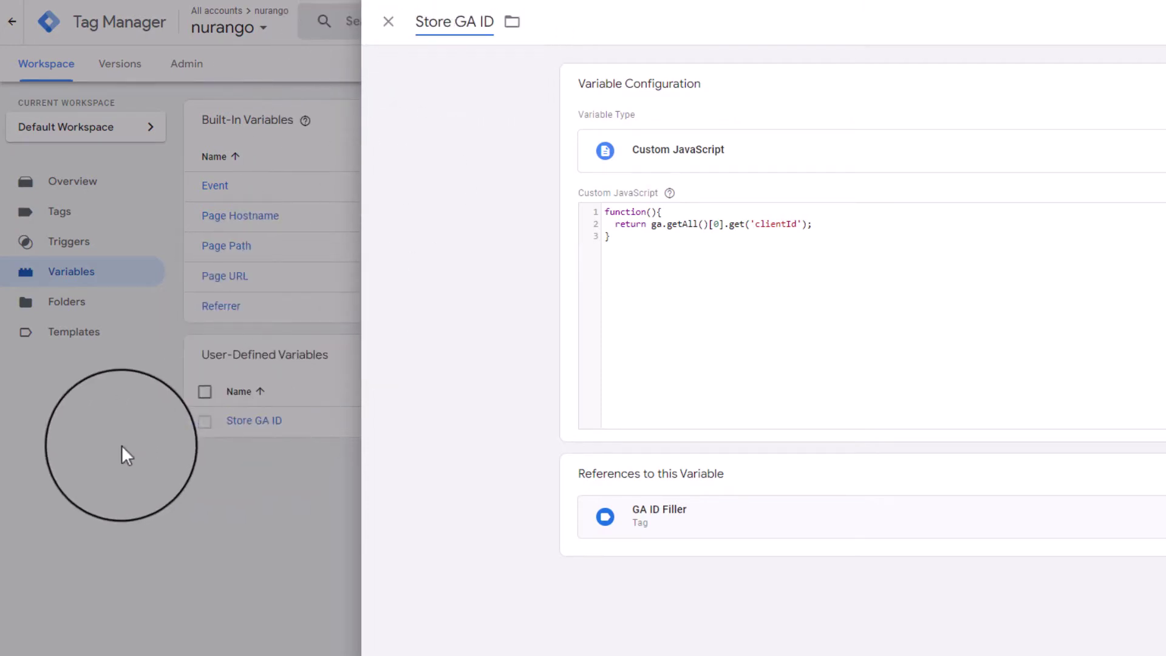
click(124, 454)
Open the GA ID Filler tag from the Tags list and review its code
click(64, 241)
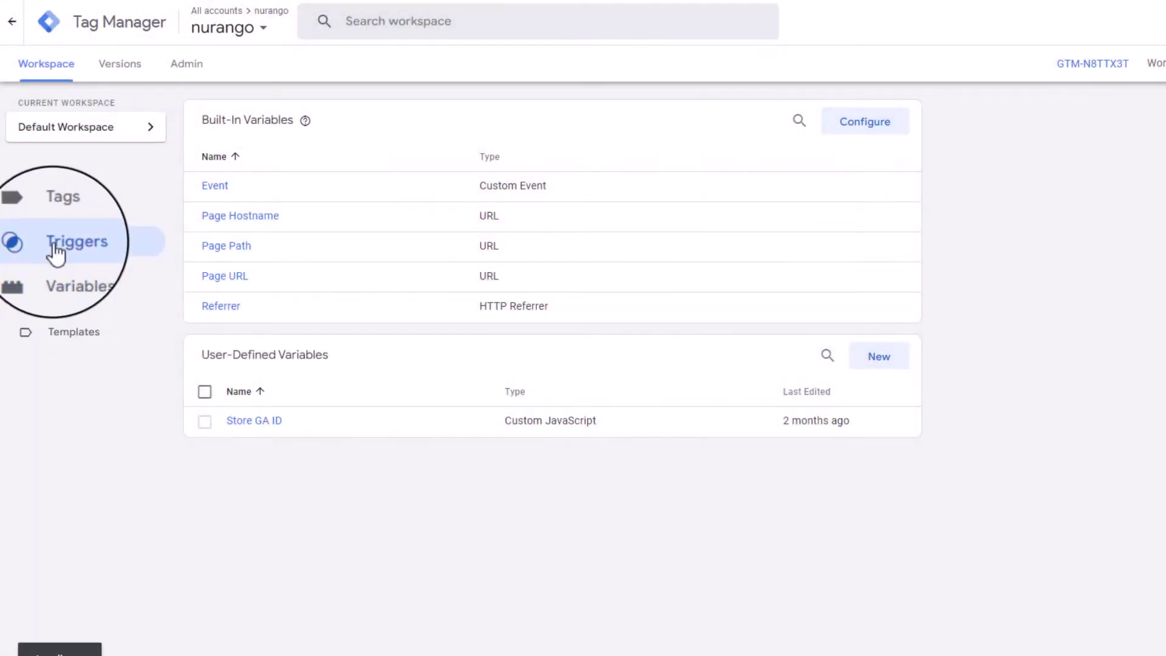
click(59, 211)
click(254, 217)
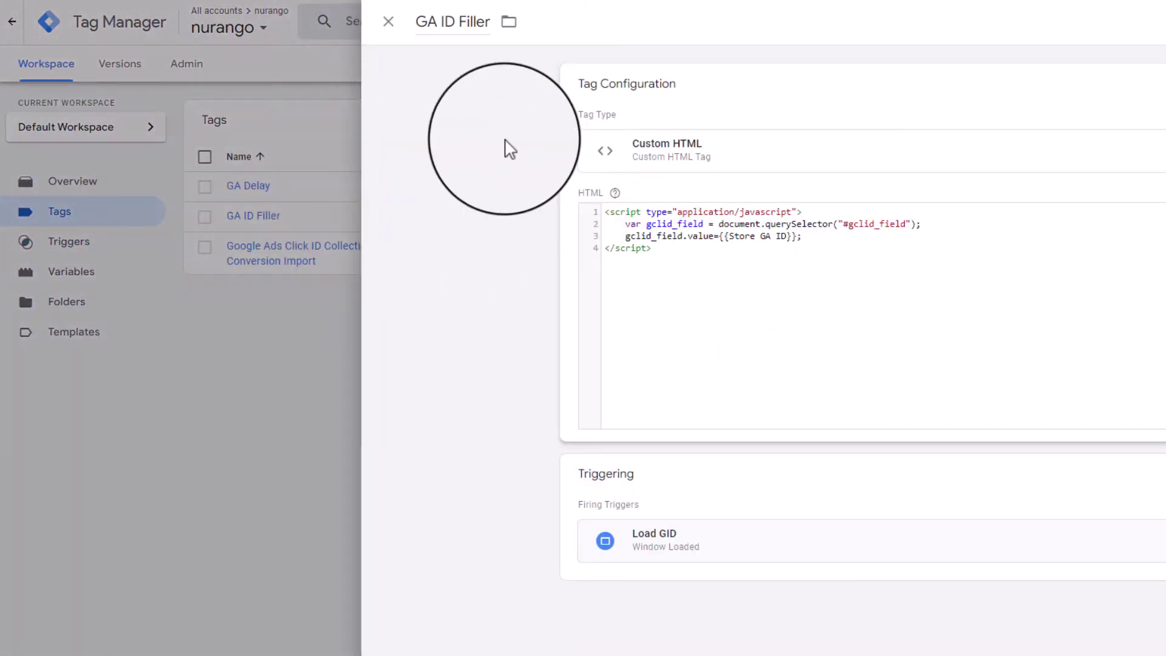
click(268, 365)
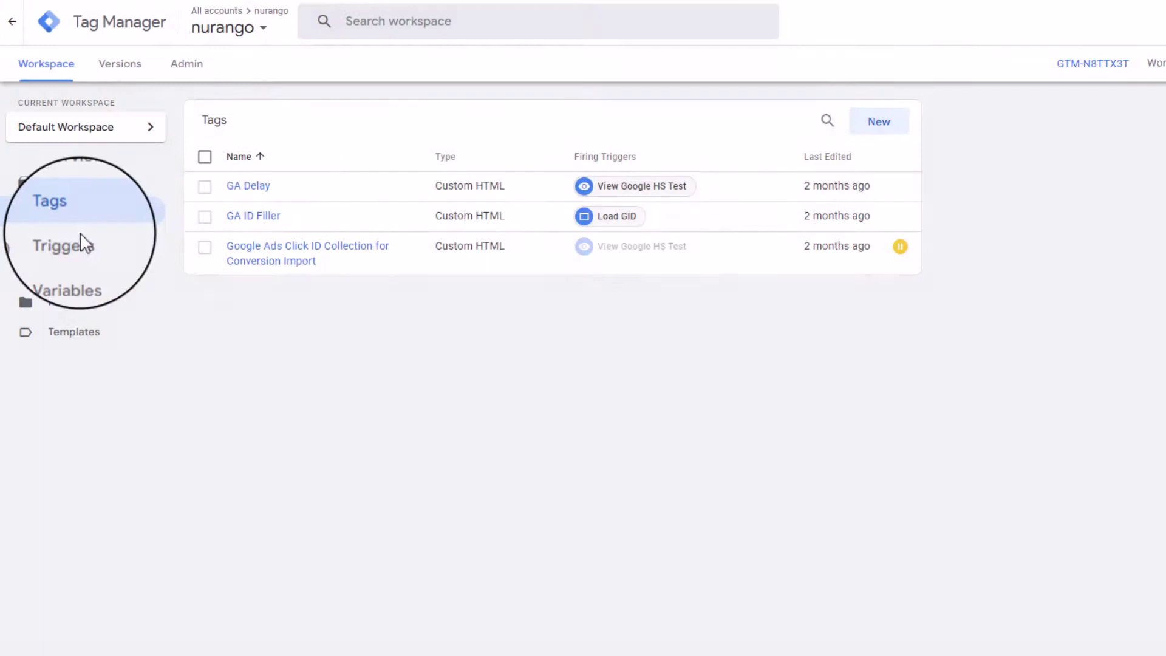
click(255, 216)
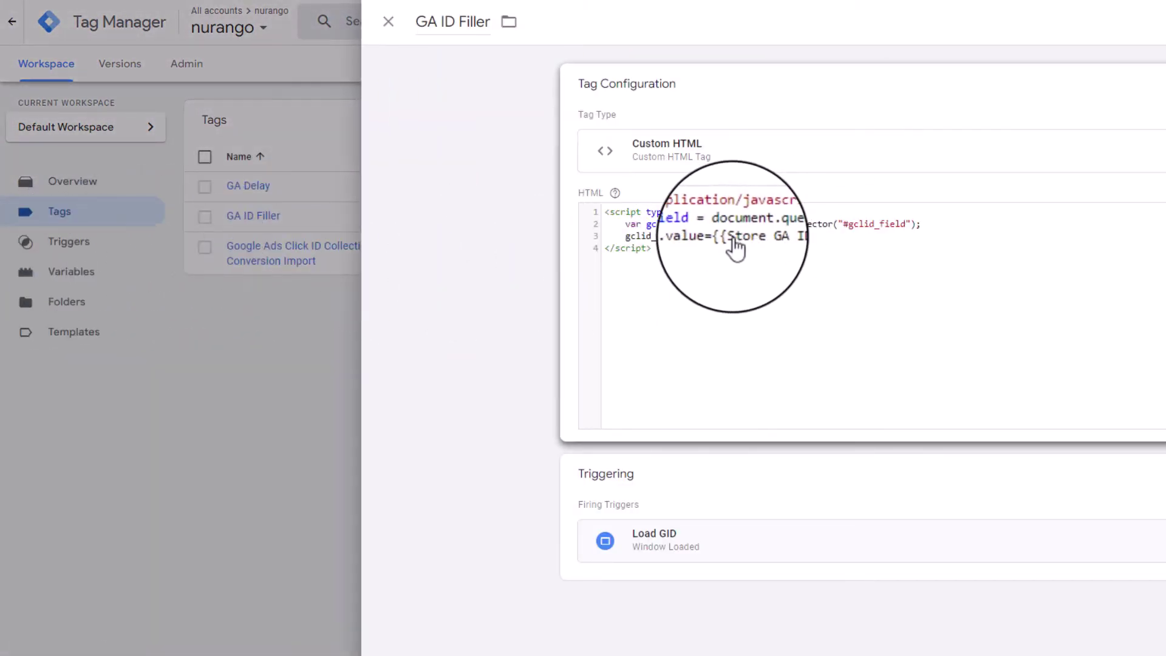
click(790, 249)
click(234, 386)
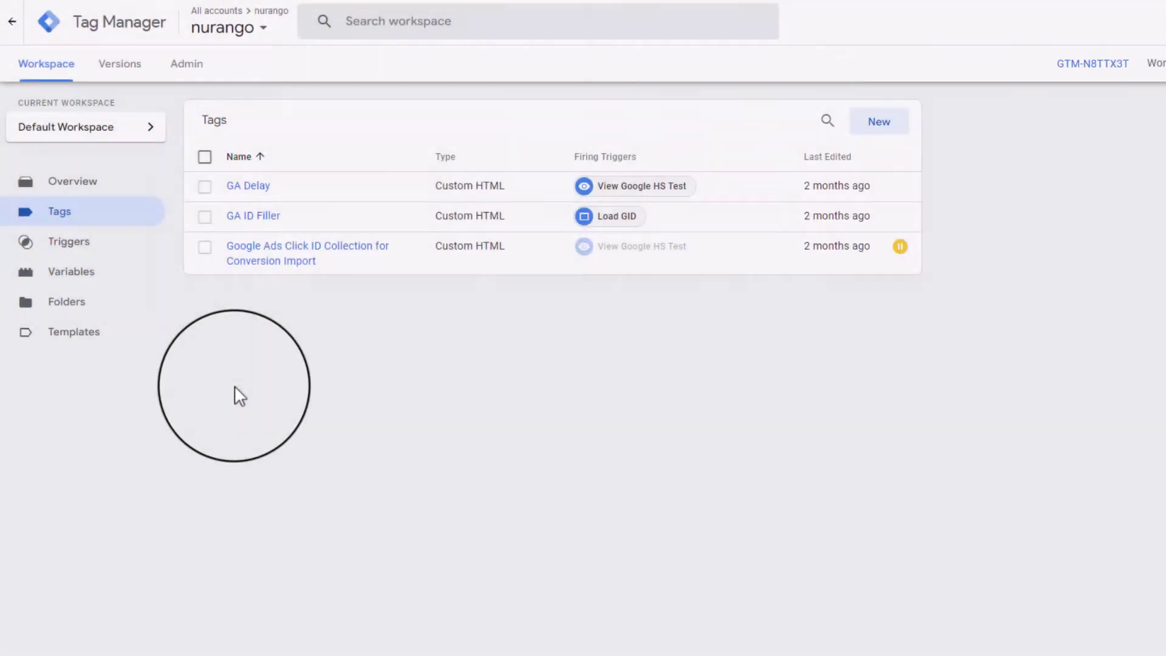
click(66, 243)
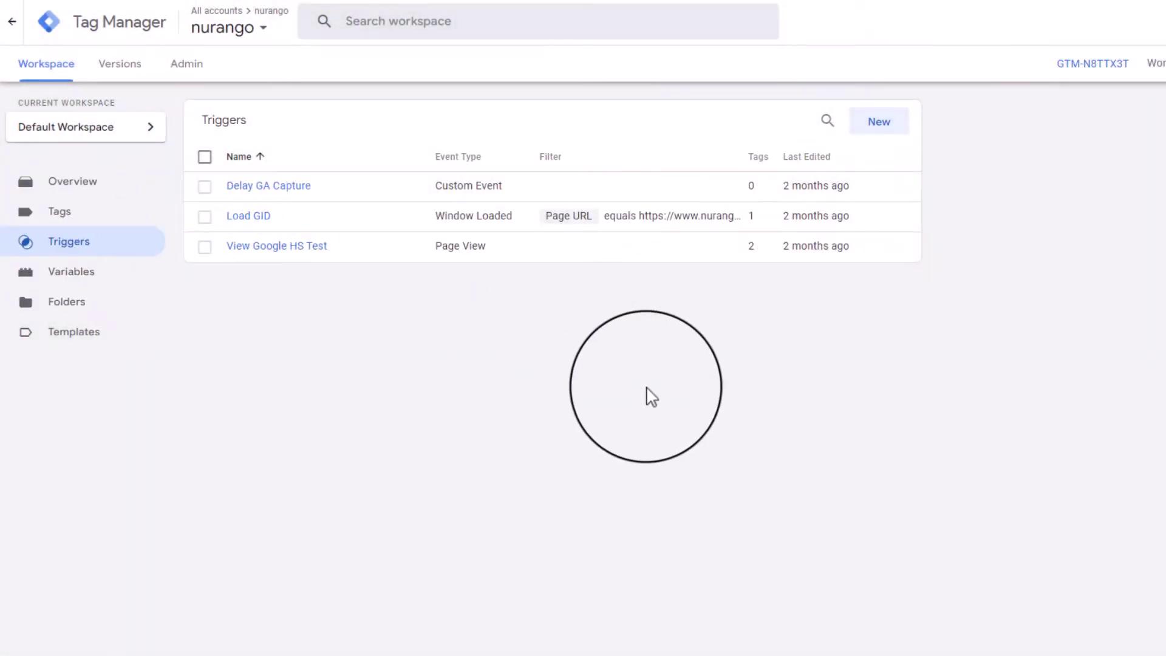
click(262, 220)
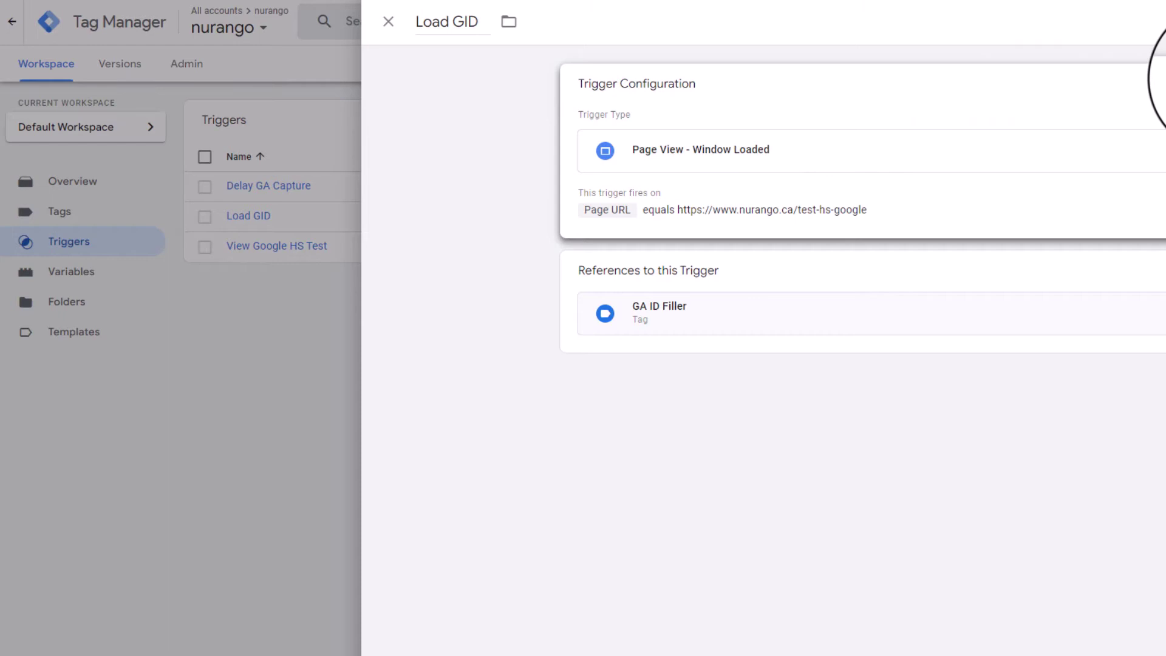
click(1161, 83)
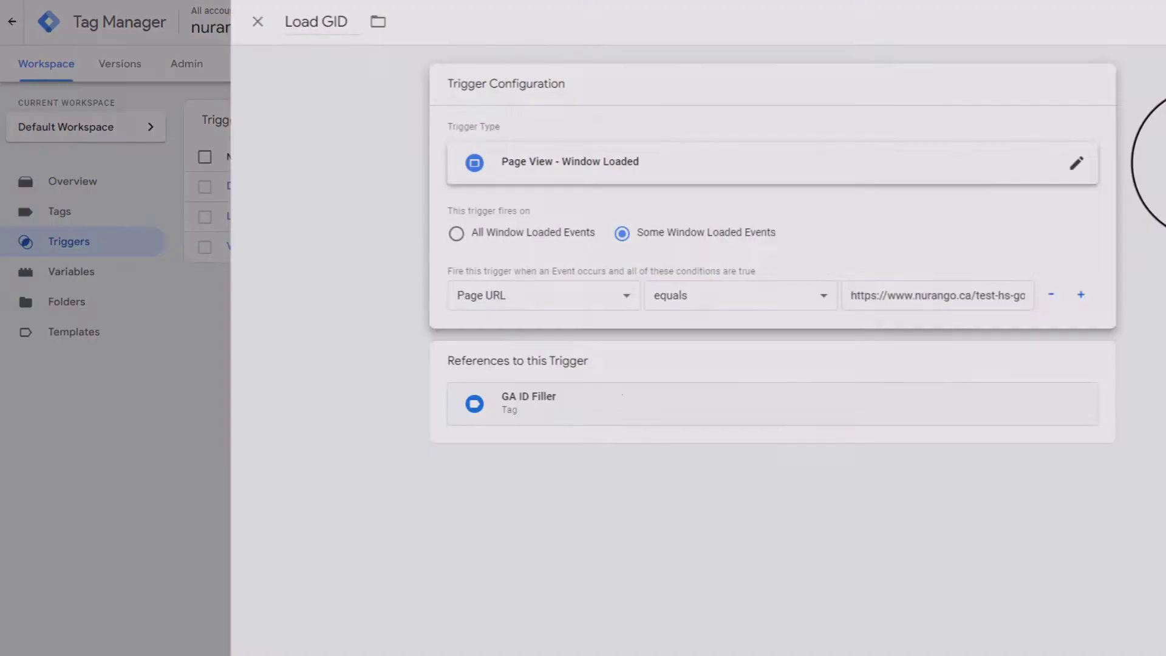
click(1087, 163)
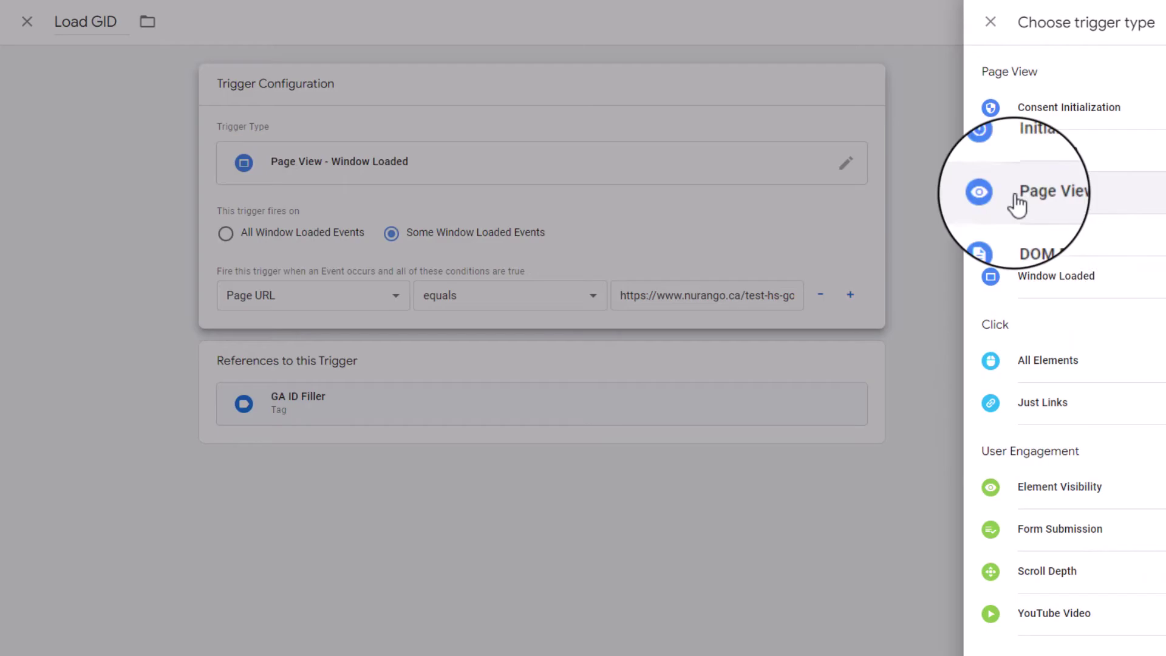
click(608, 149)
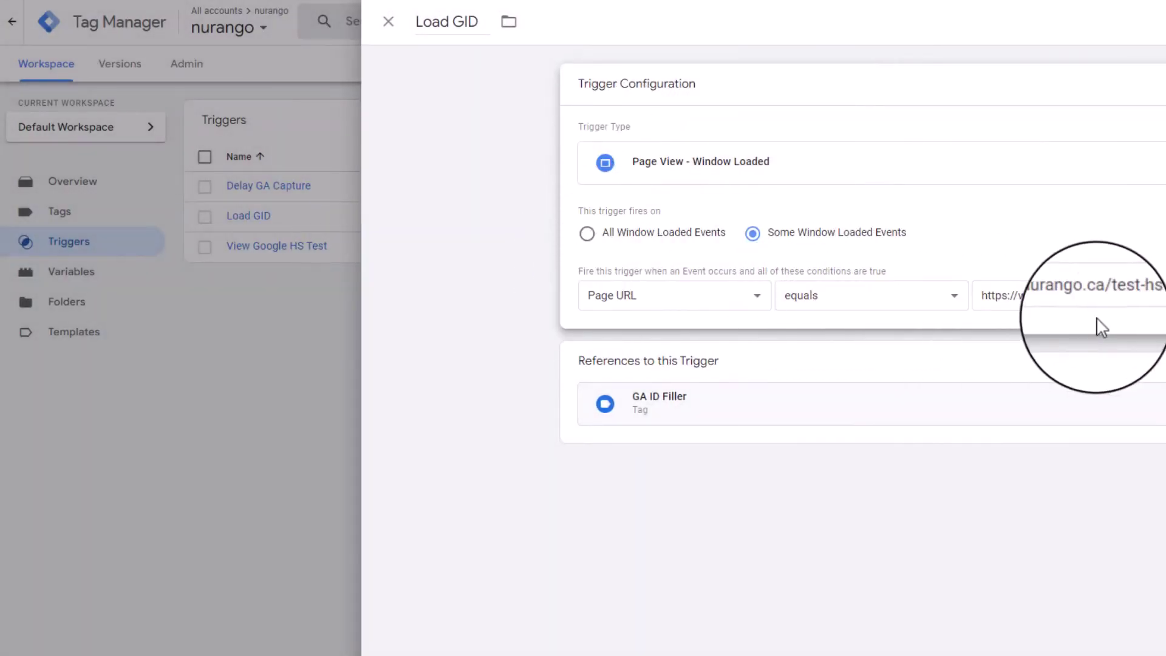
drag(1101, 296, 1154, 296)
click(1077, 294)
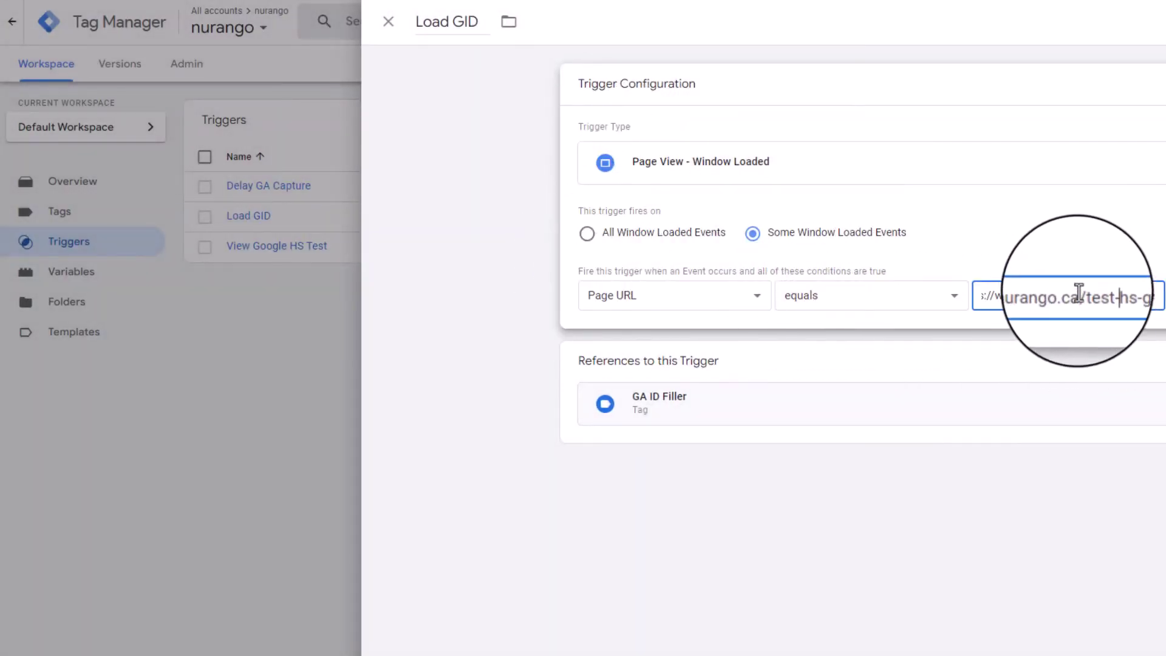
click(858, 505)
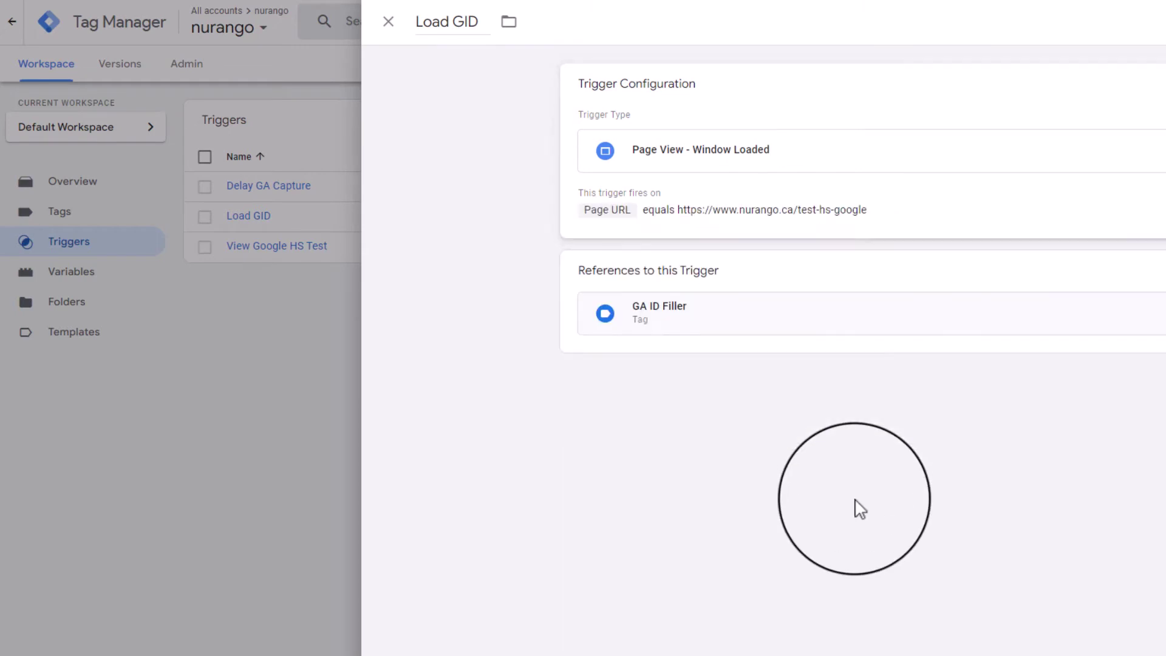
click(388, 21)
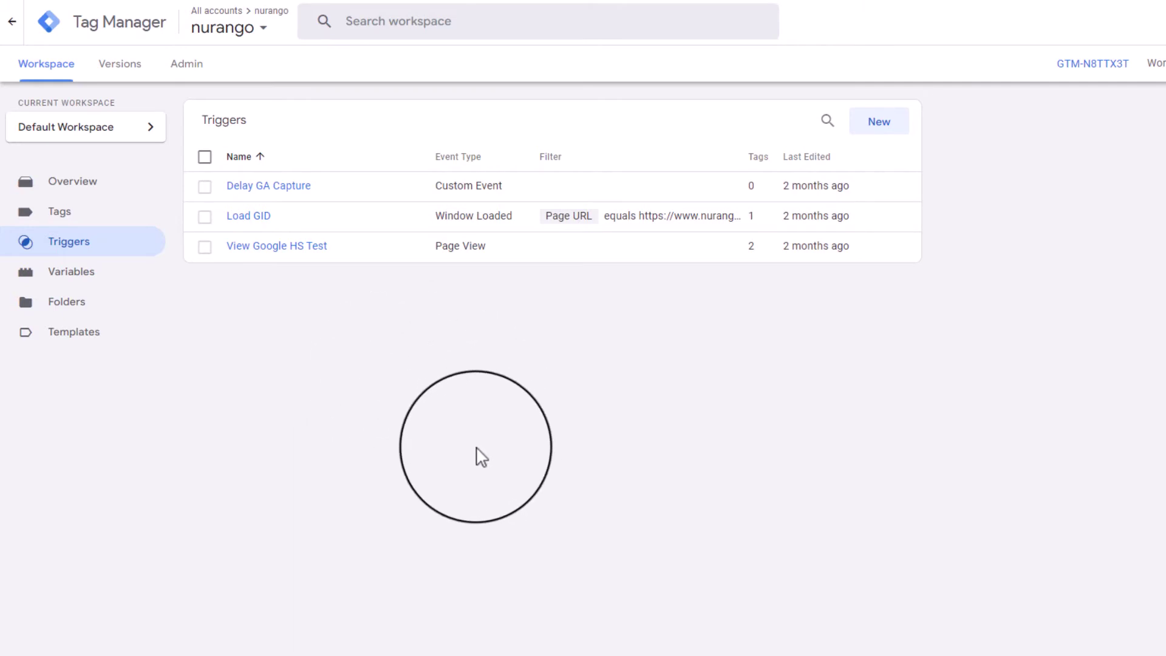
click(64, 213)
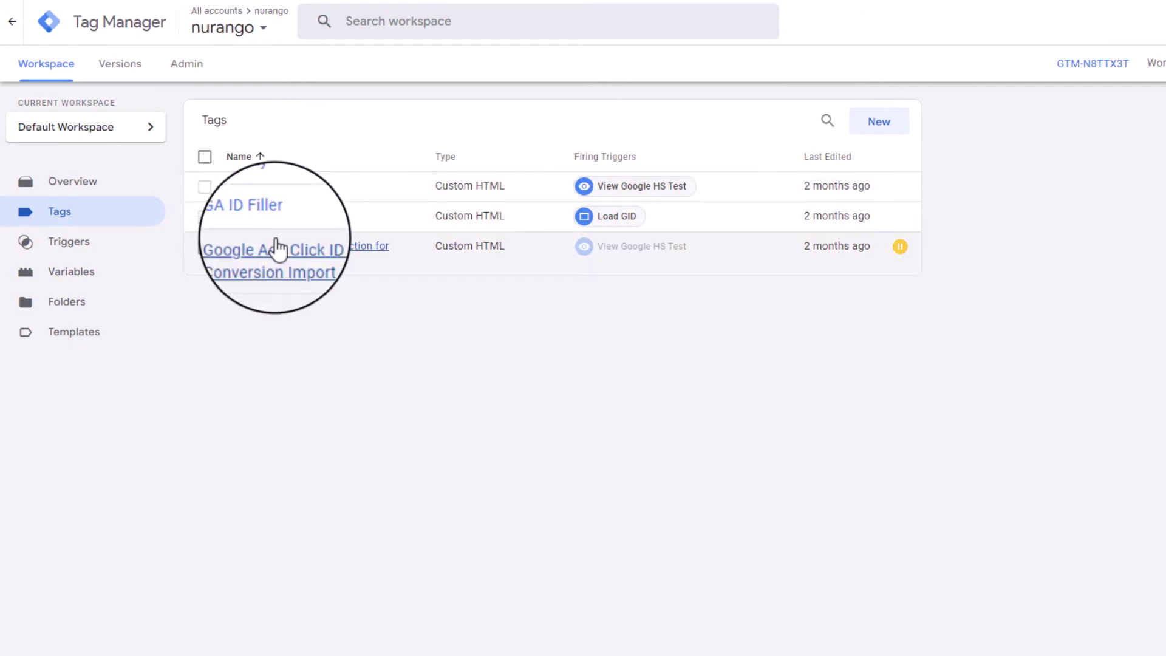
click(250, 188)
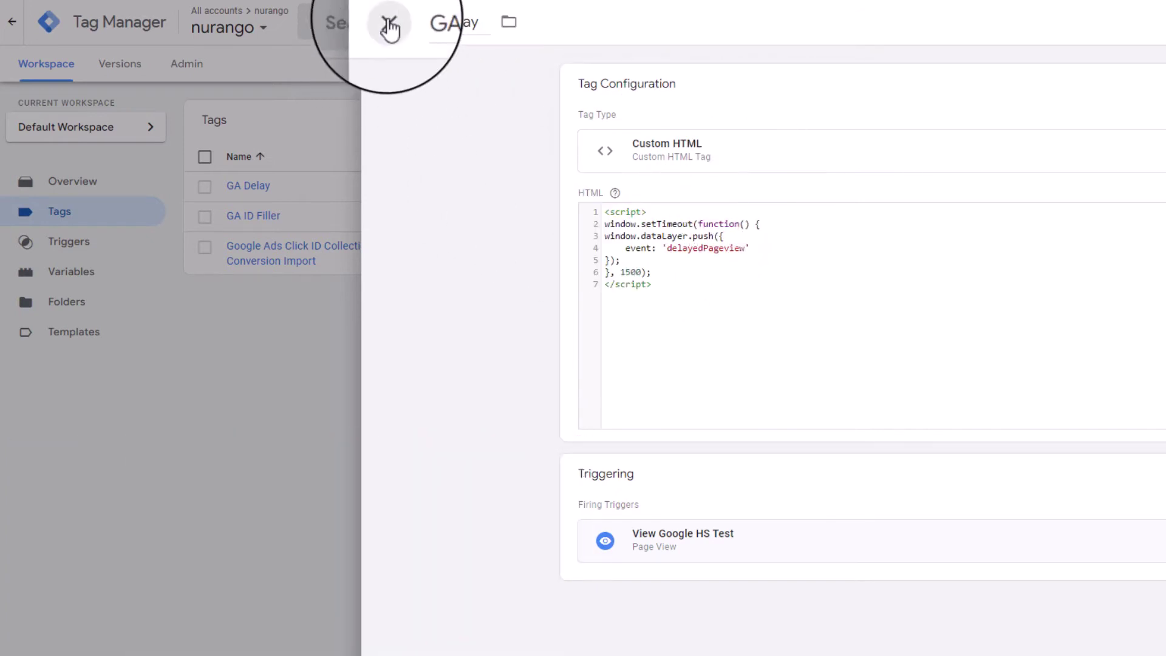
click(389, 26)
click(53, 246)
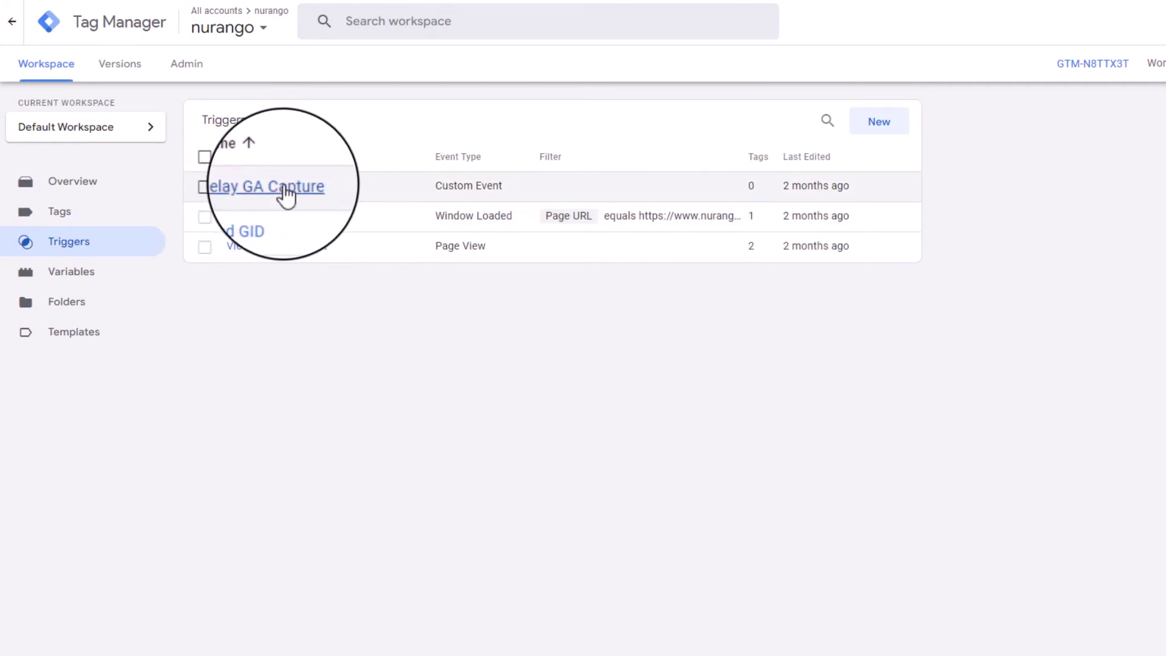
Review the Delay GA Capture custom event settings, then open the GA ID Filler tag
click(285, 188)
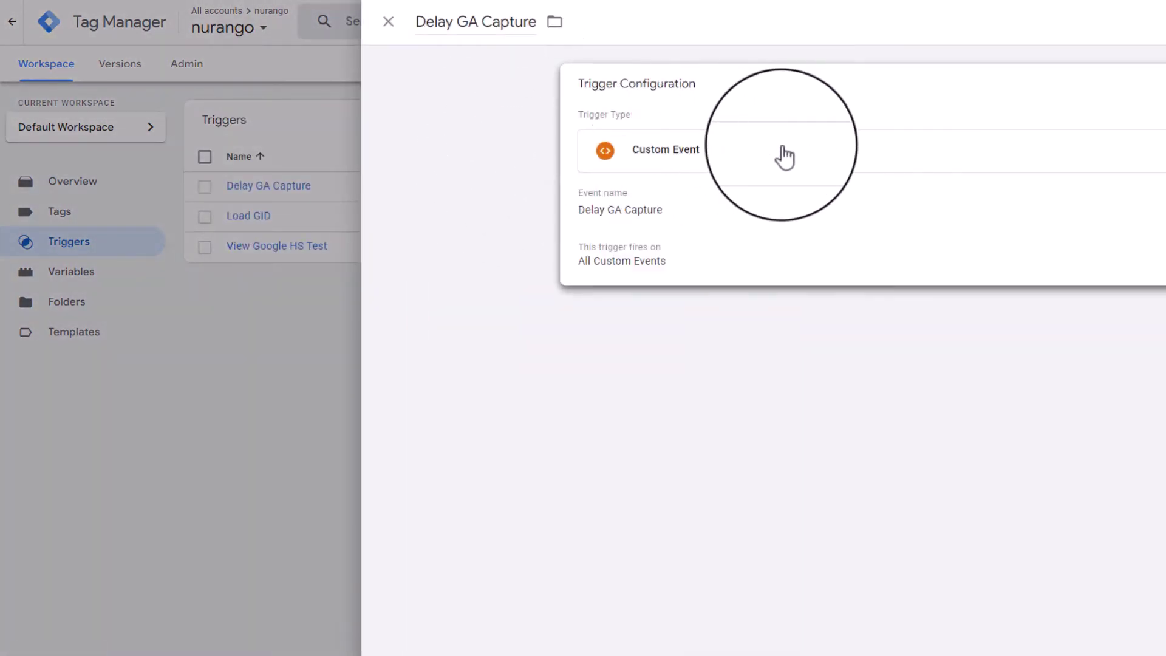
click(779, 162)
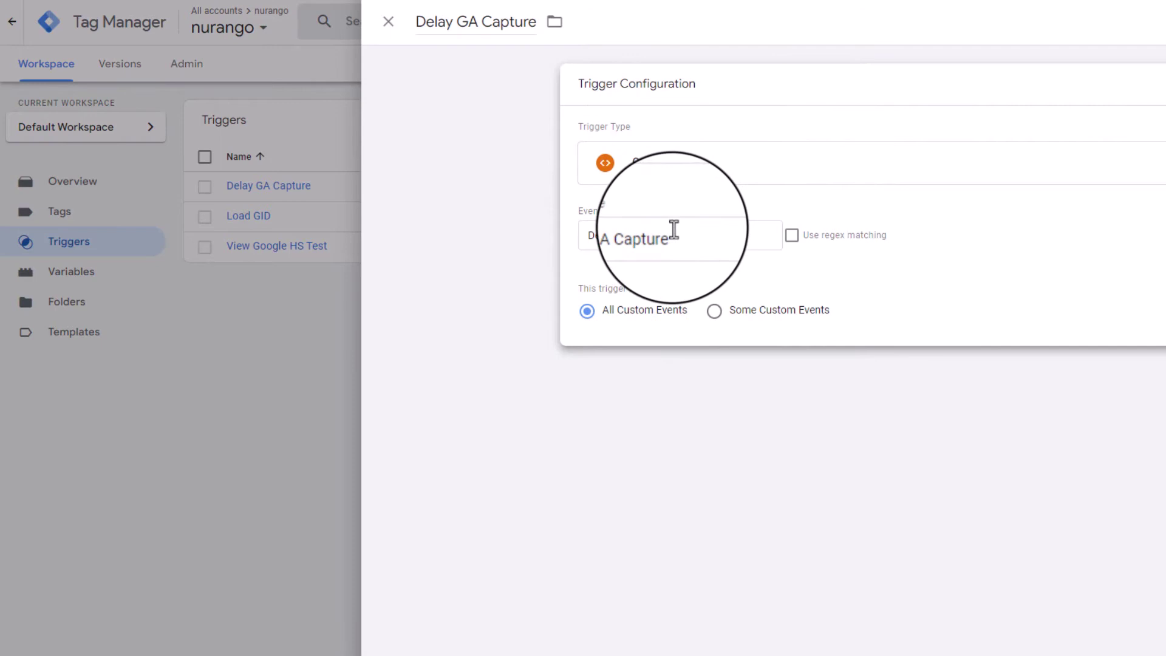
click(292, 322)
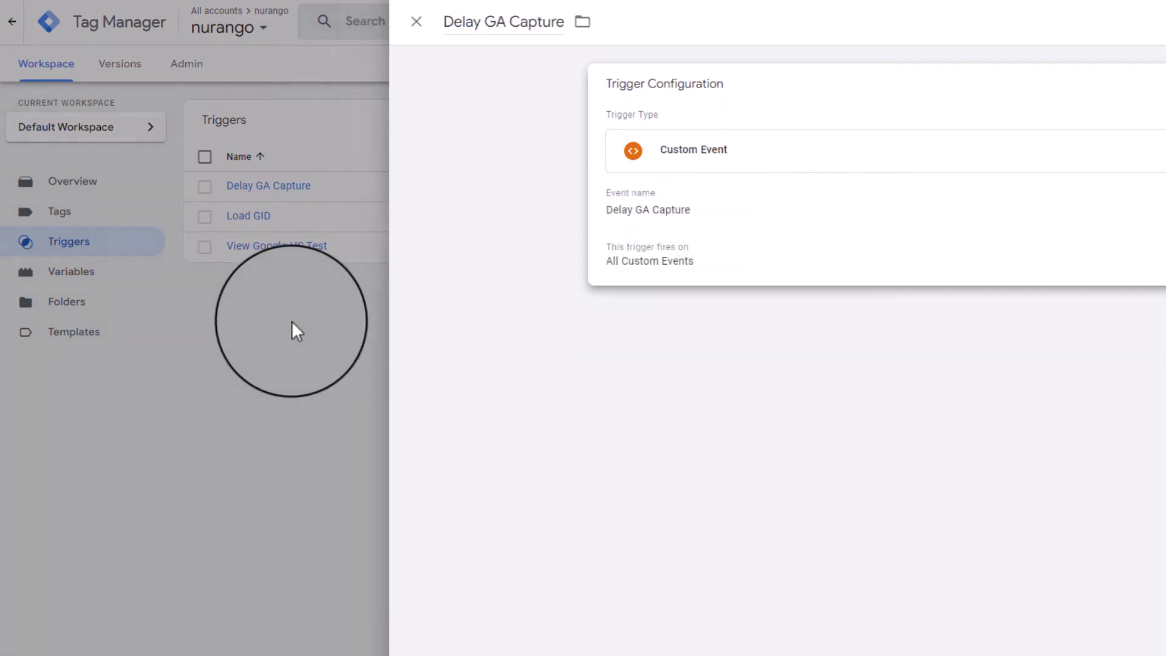
click(58, 213)
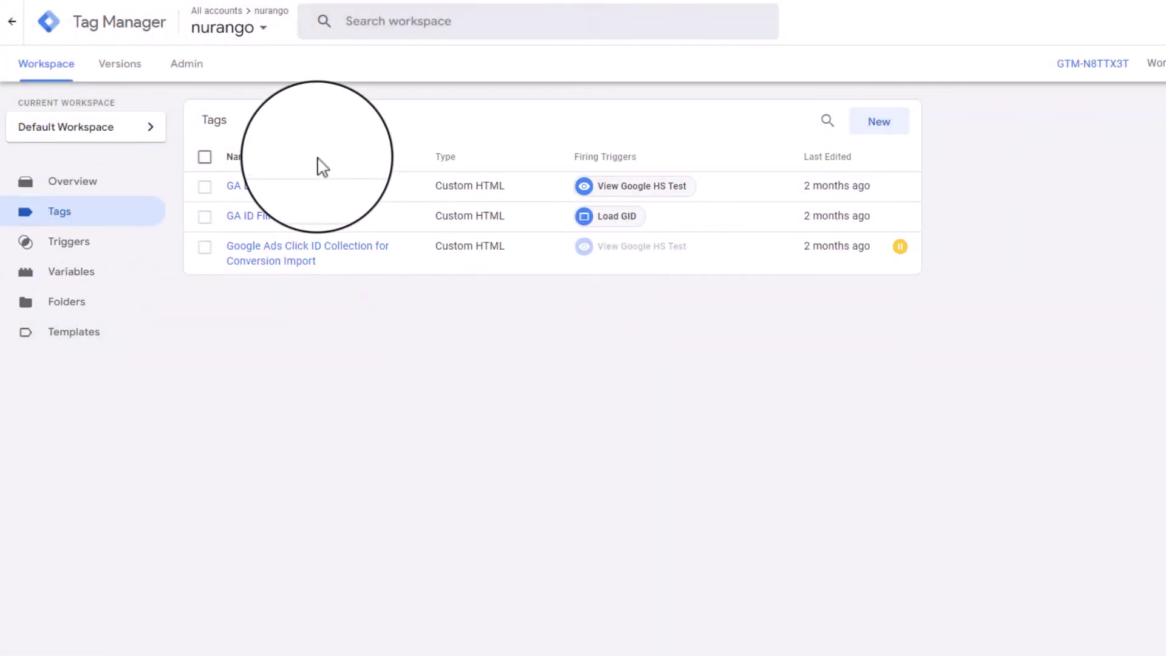
click(272, 219)
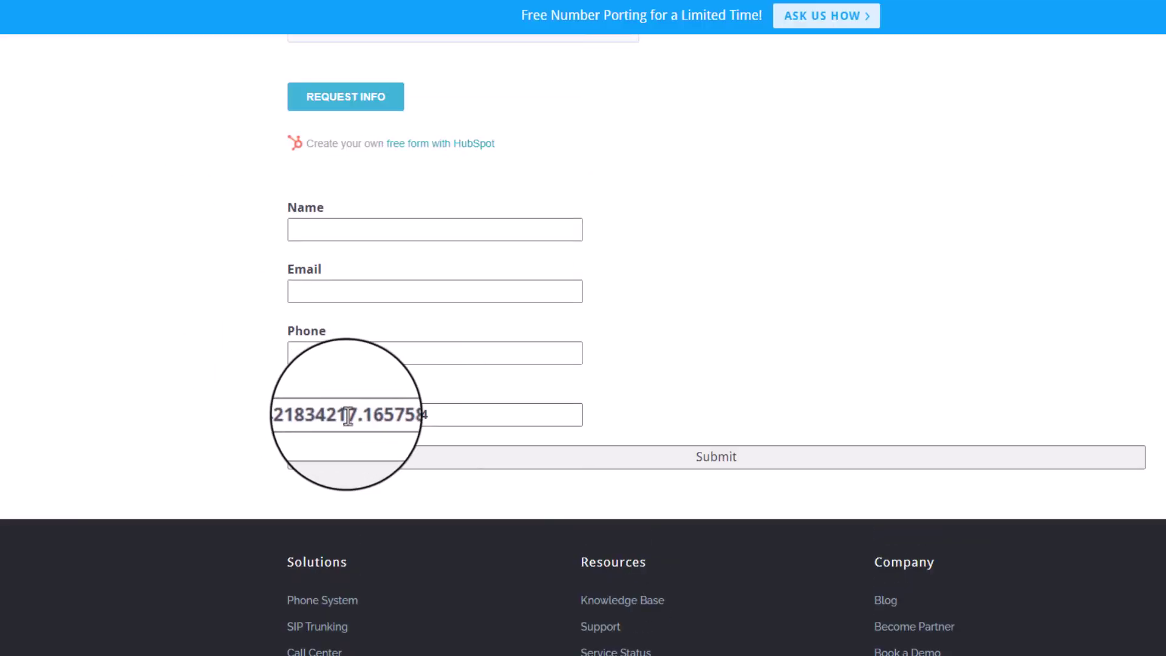
drag(427, 415, 298, 415)
click(468, 415)
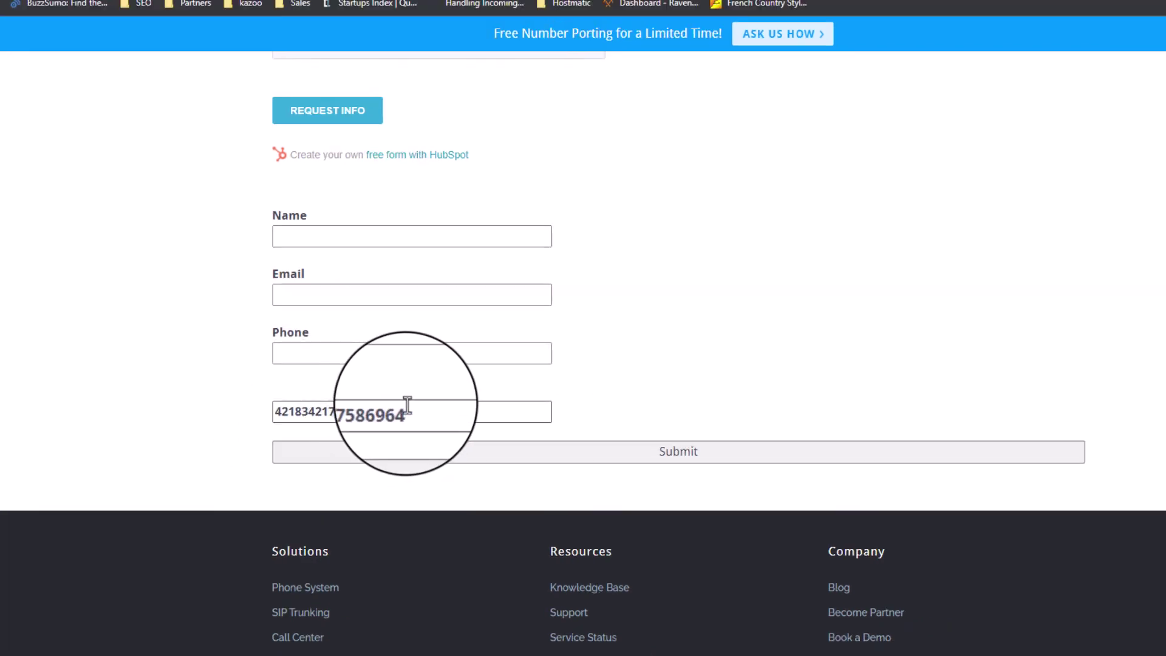
Return to Contact Form 7 and highlight gclid_field in the GA - Test template
click(220, 2)
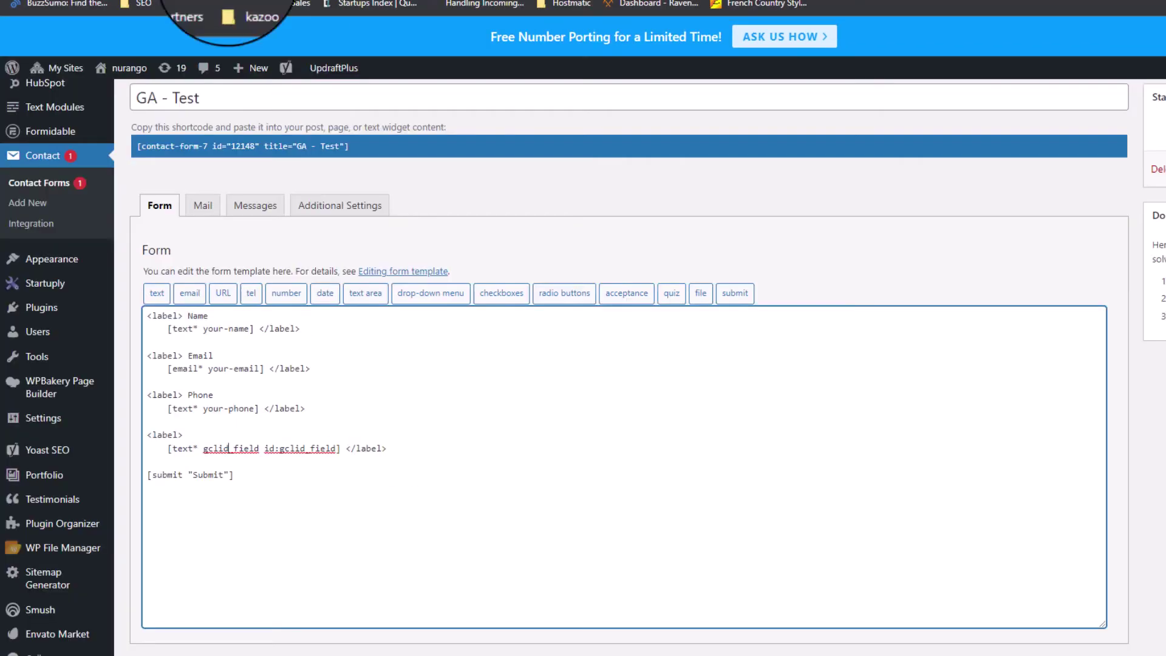
double_click(213, 449)
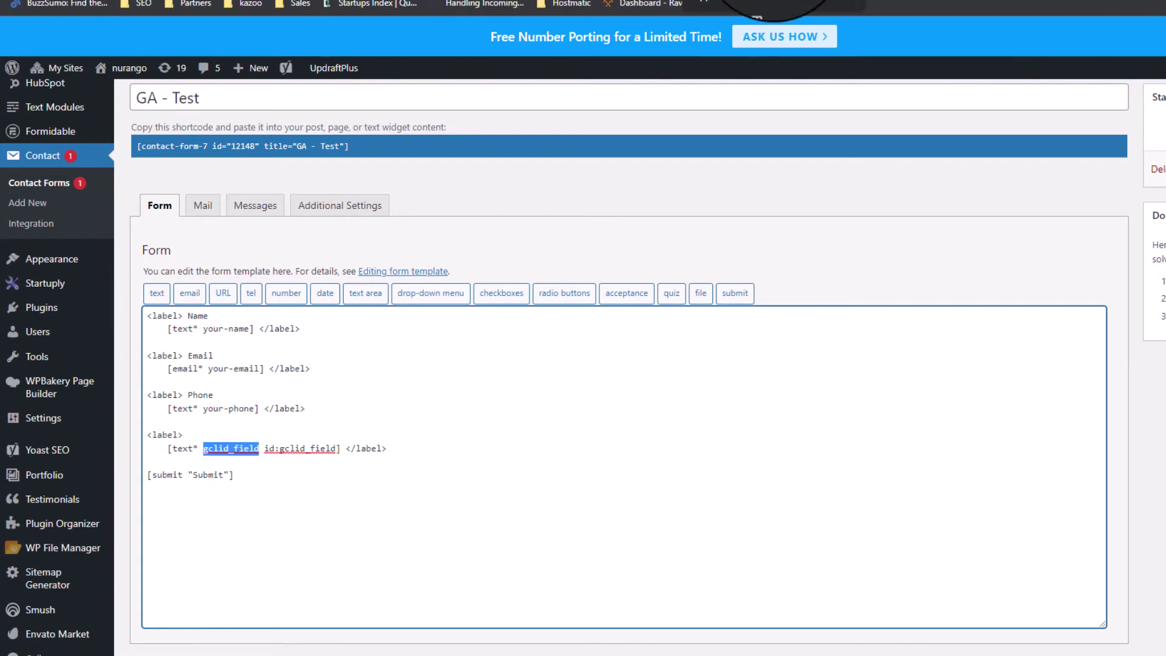
On the HubSpot contact record, inspect the GCLID value and view its form-submission history
click(771, 3)
scroll(170, 457, down, 2)
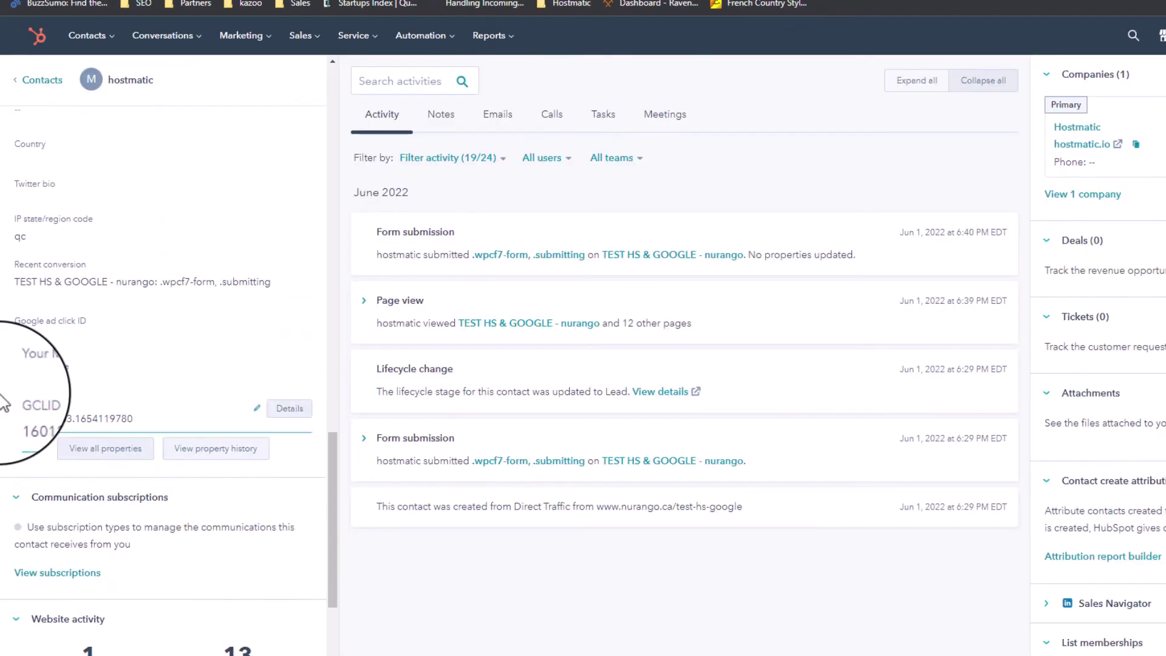
click(20, 412)
drag(47, 417, 3, 425)
click(139, 418)
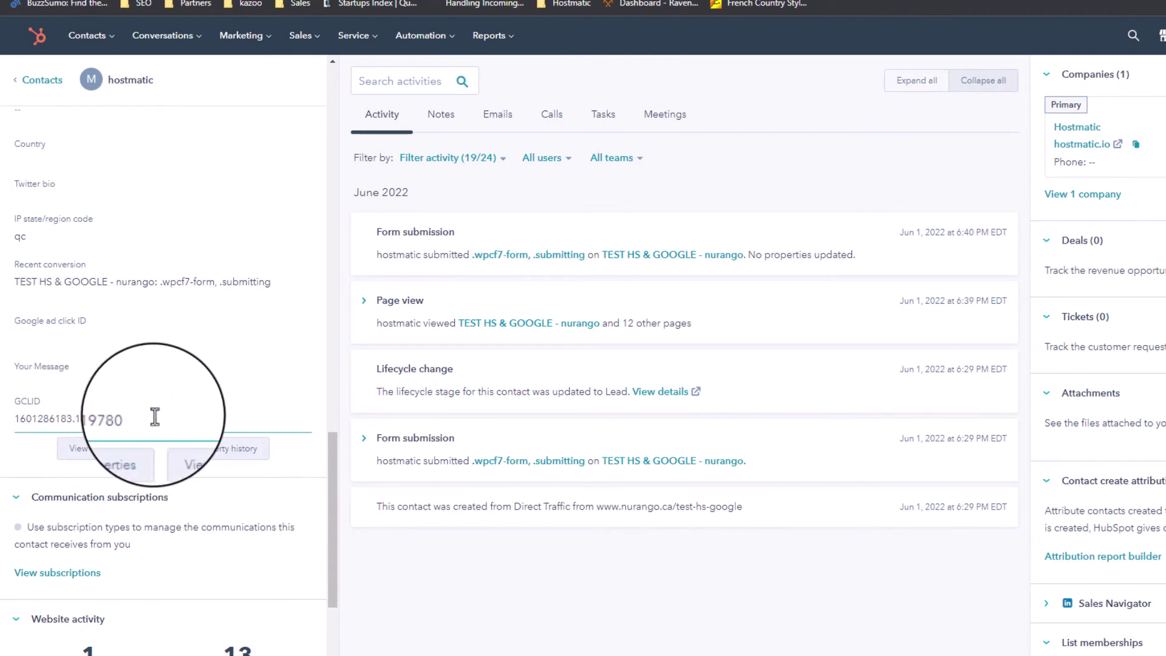
click(386, 559)
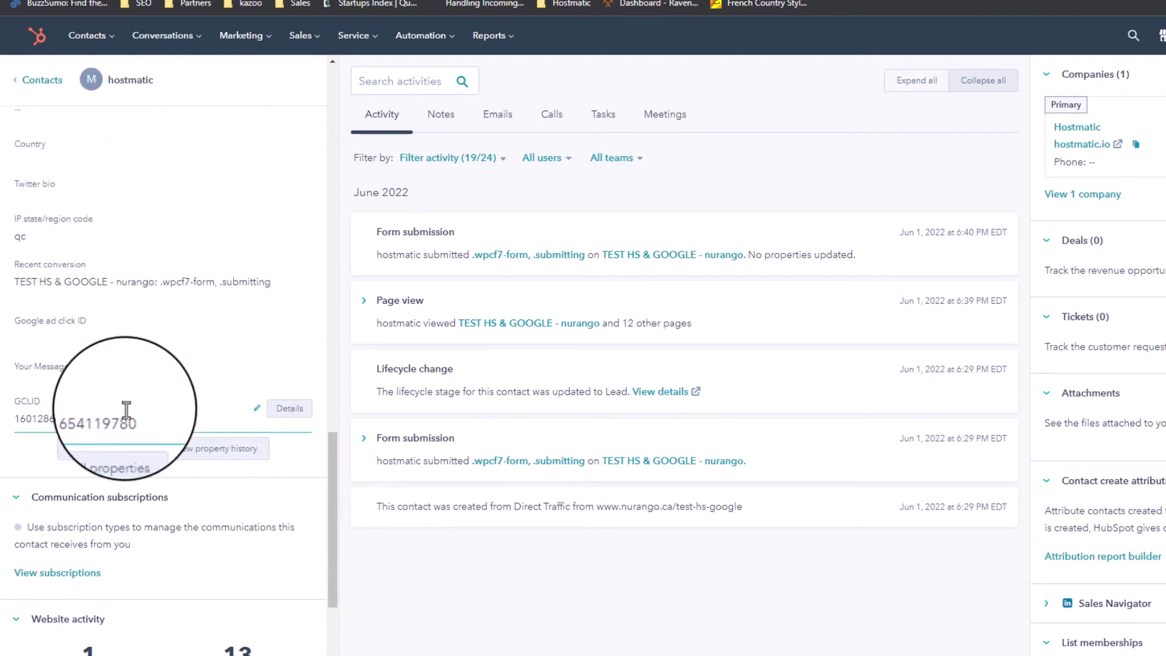
click(290, 408)
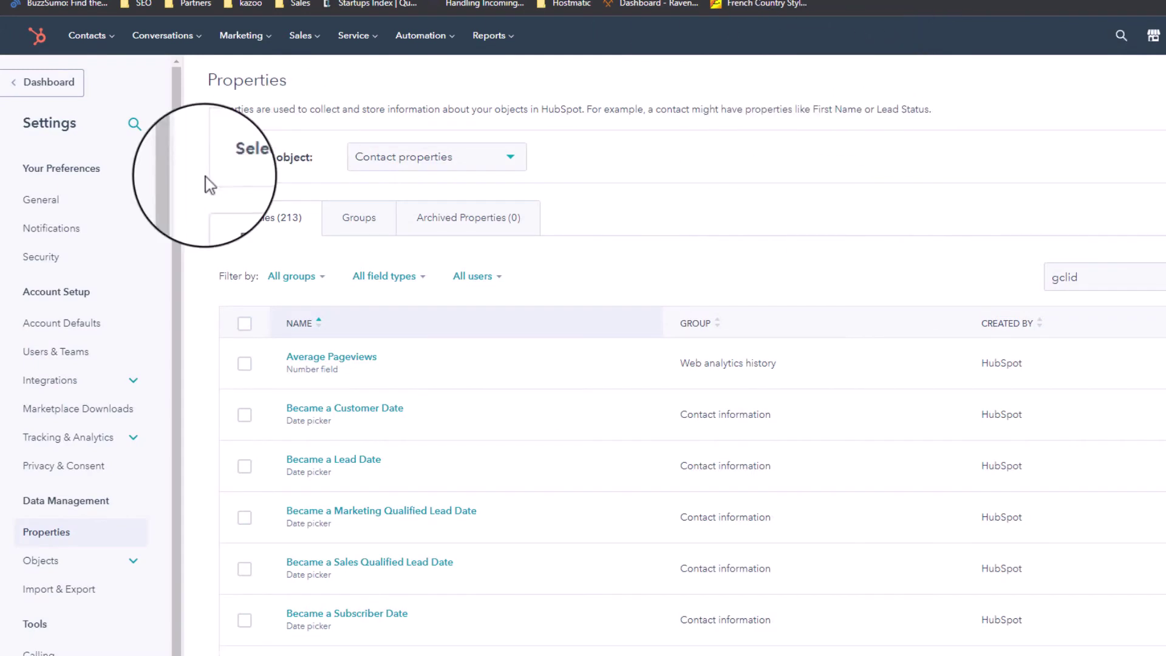
Search contact properties for 'gclid' and open the GCLID property for editing
click(1128, 278)
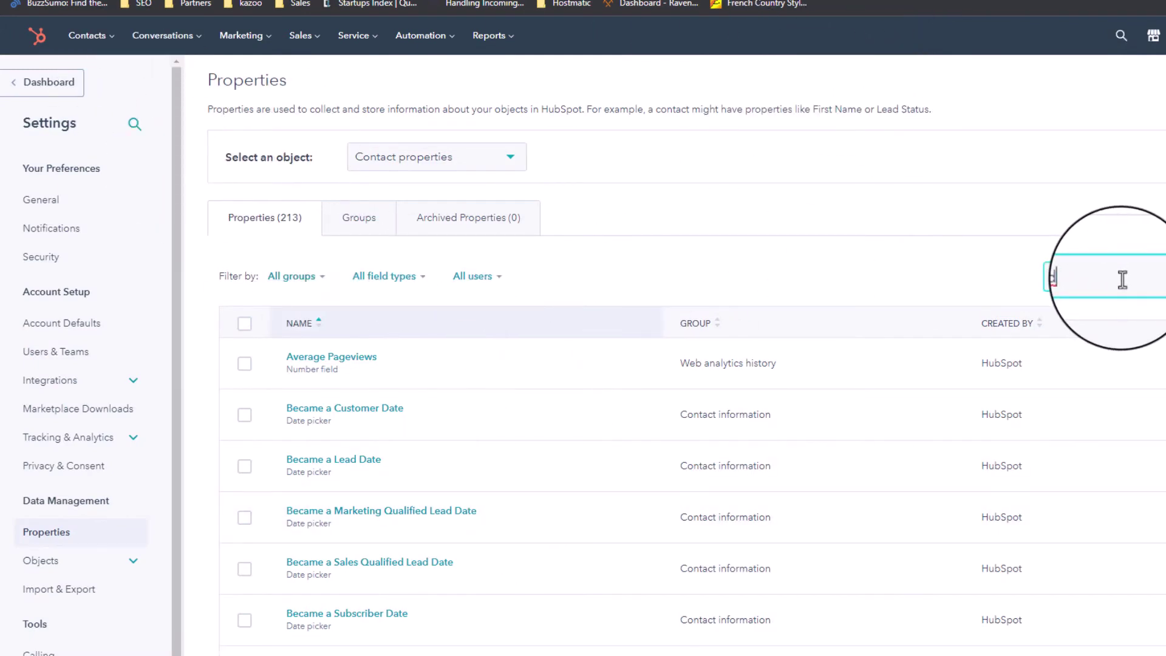
drag(1129, 278, 1019, 286)
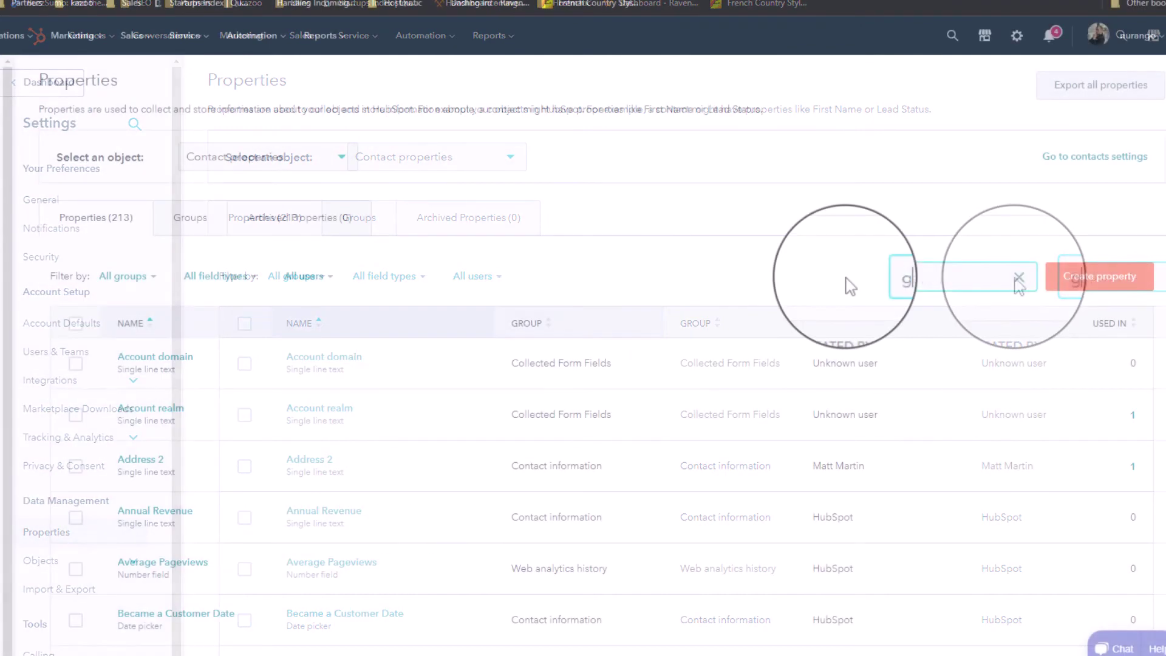
text(gclid)
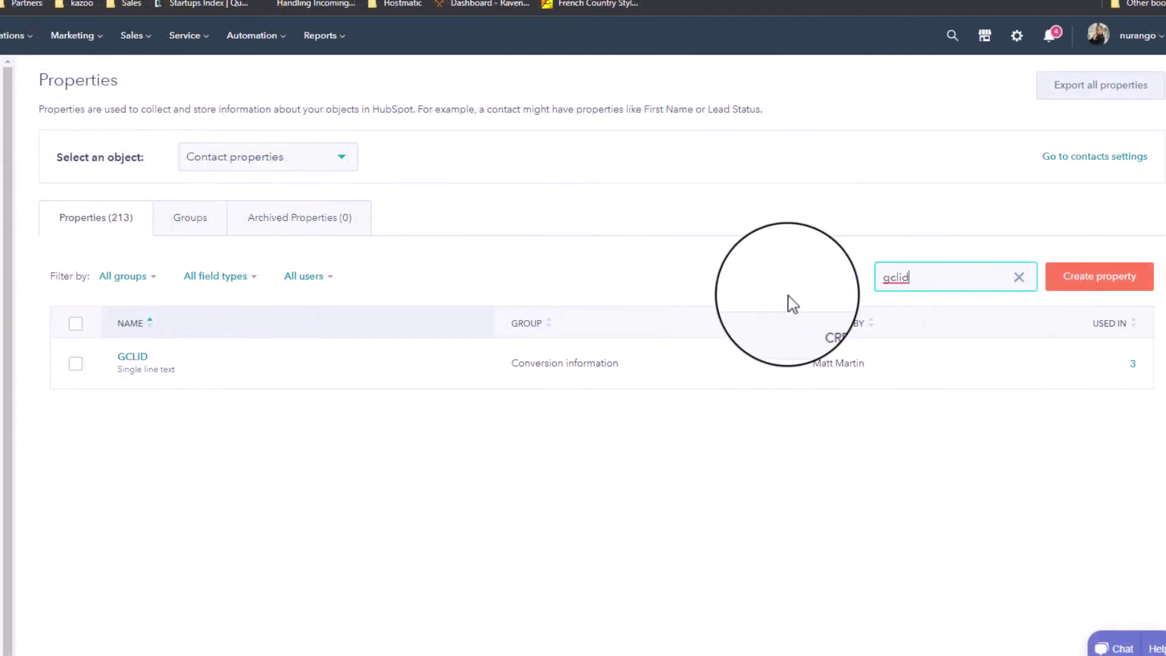
mouse_move(198, 386)
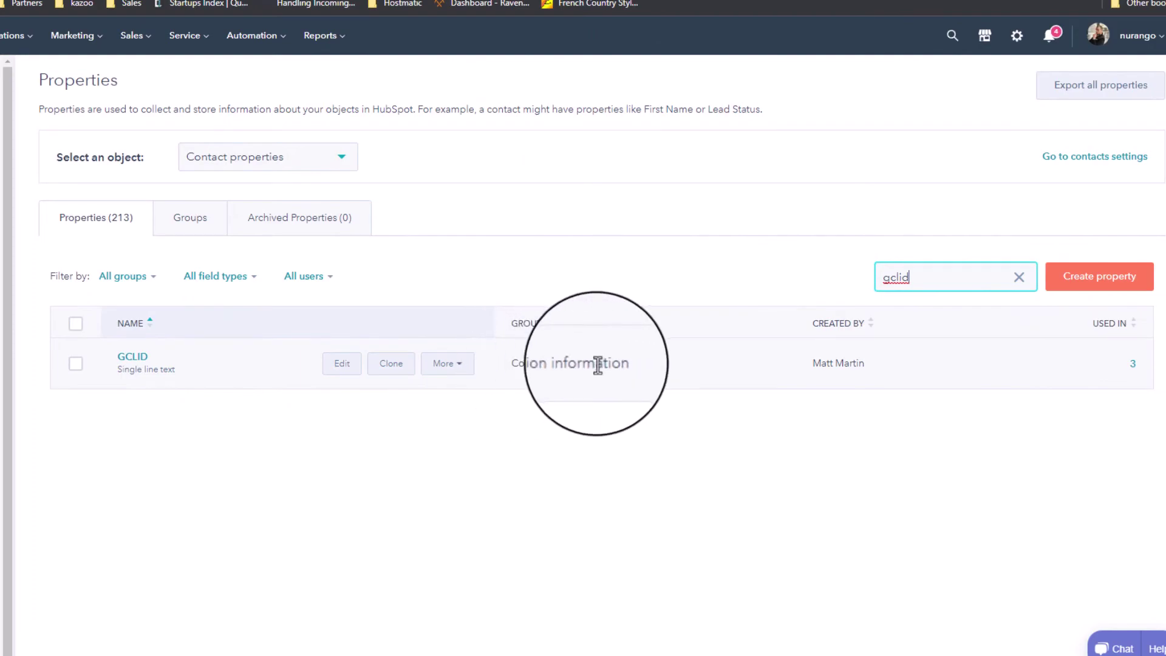
click(343, 369)
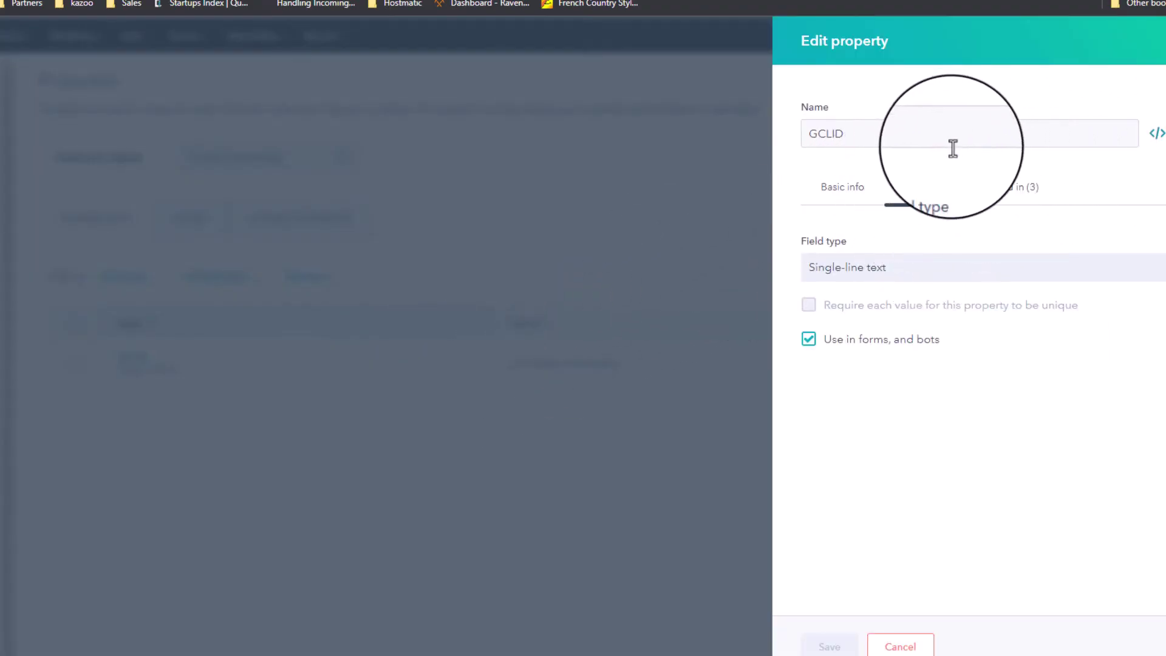
Confirm GCLID's internal name is gclid_field, then cancel without changes
click(1156, 133)
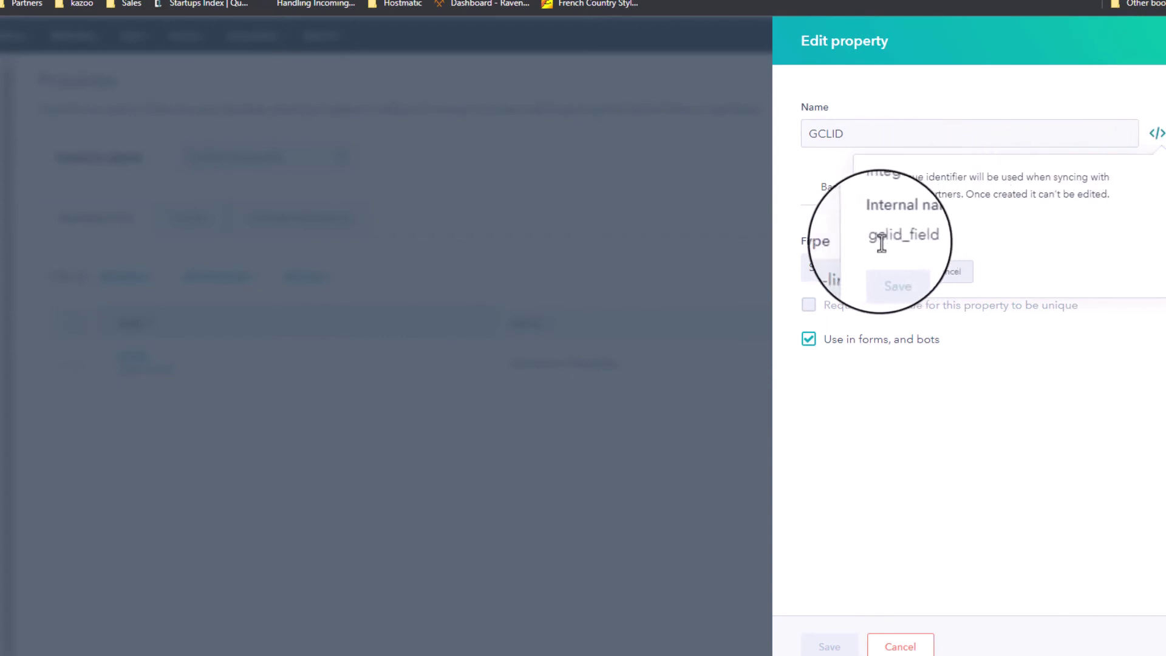
drag(873, 242, 919, 236)
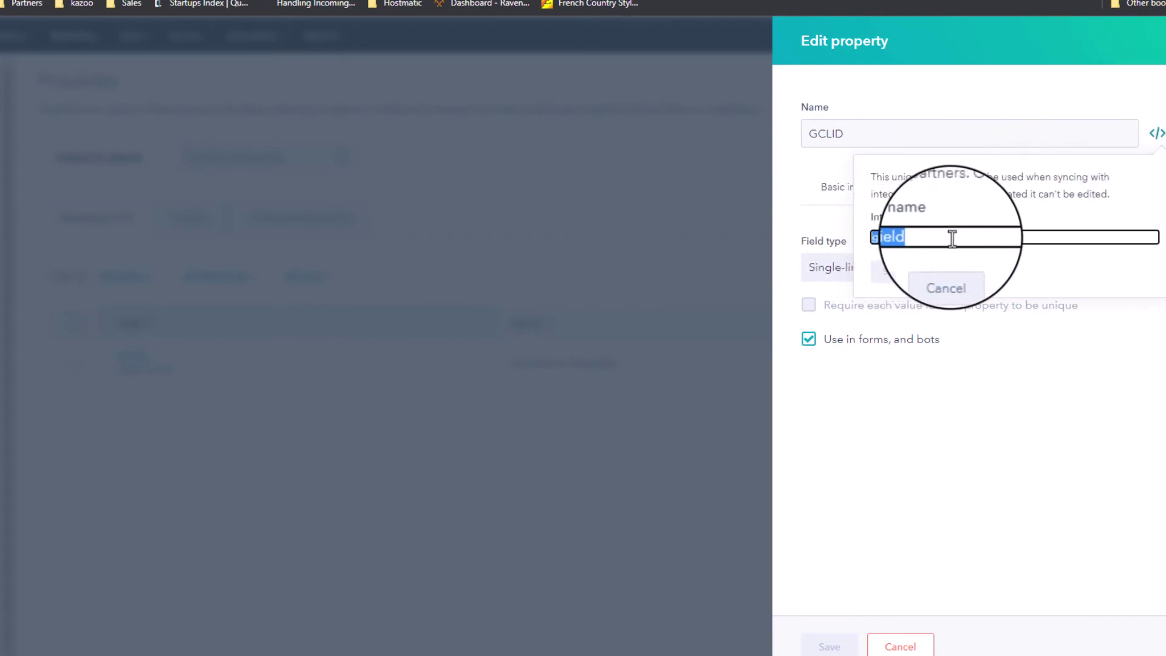
click(945, 272)
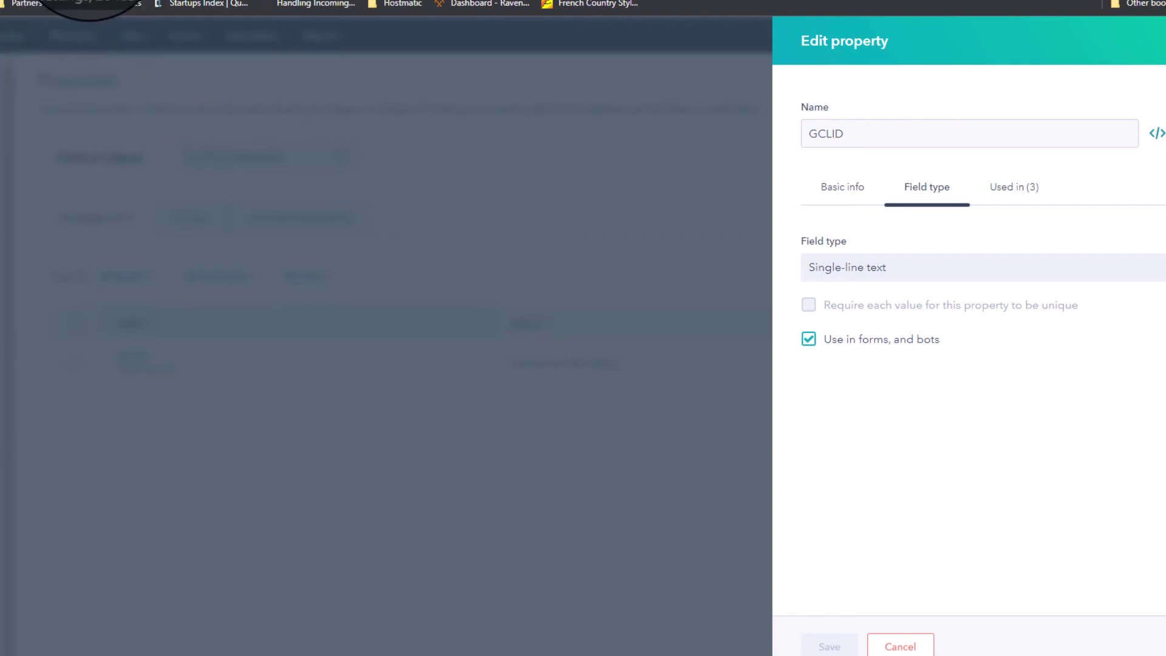
click(104, 0)
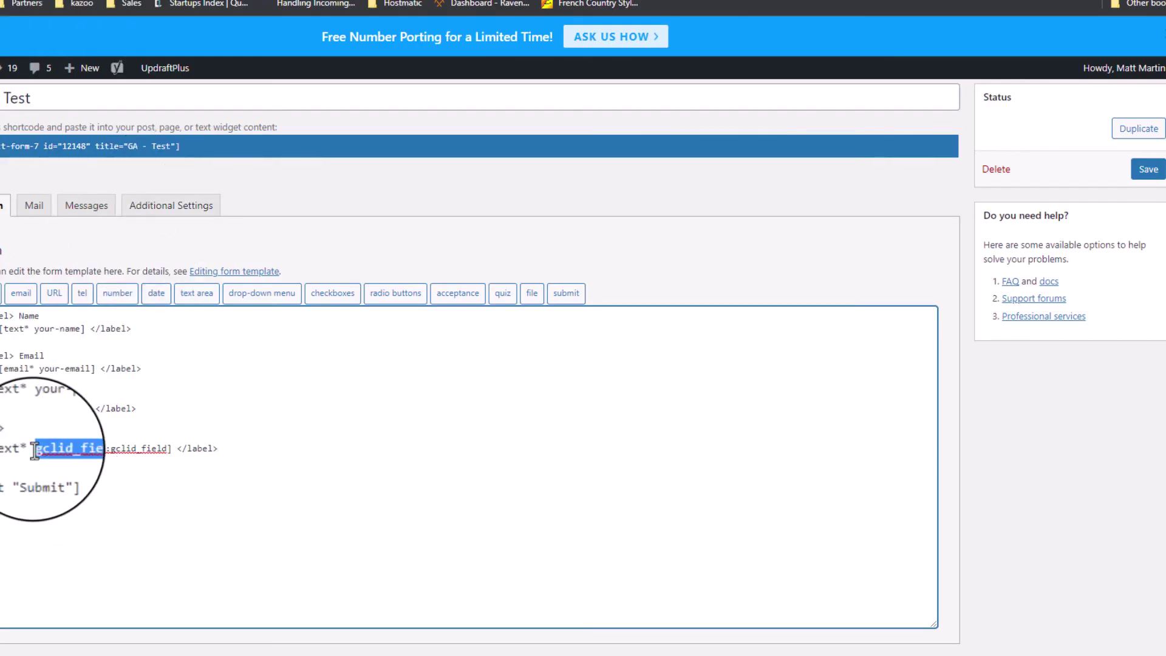
click(717, 0)
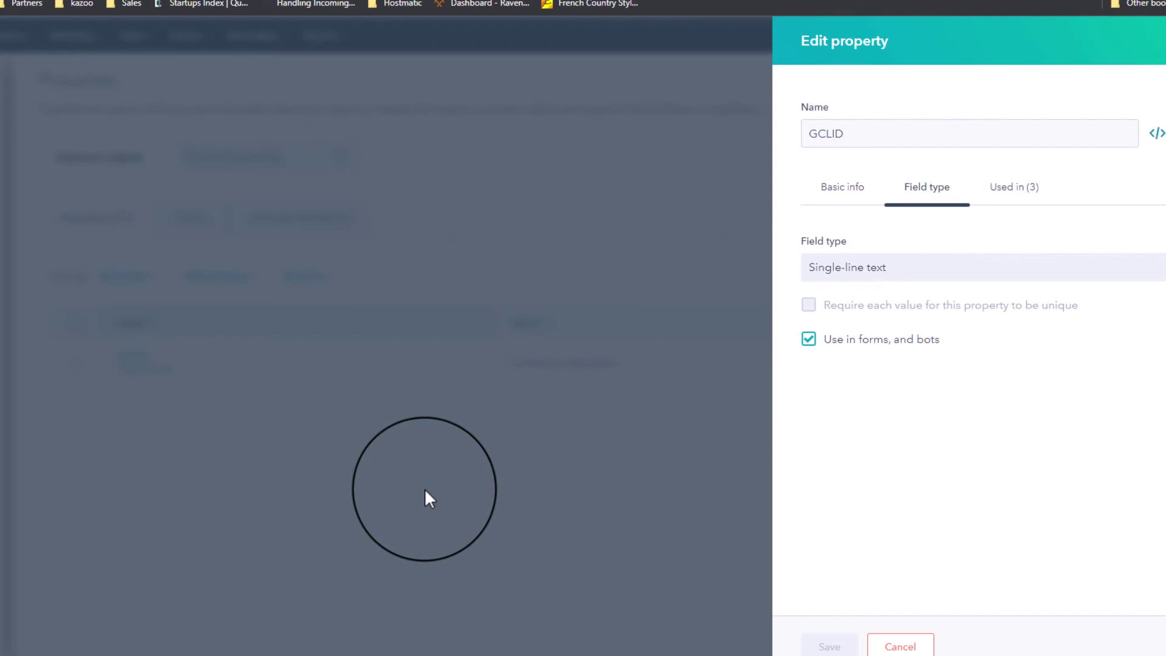
Switch back to the HubSpot contact record to view the GCLID value set by the 6/1/2022 form submission
click(554, 0)
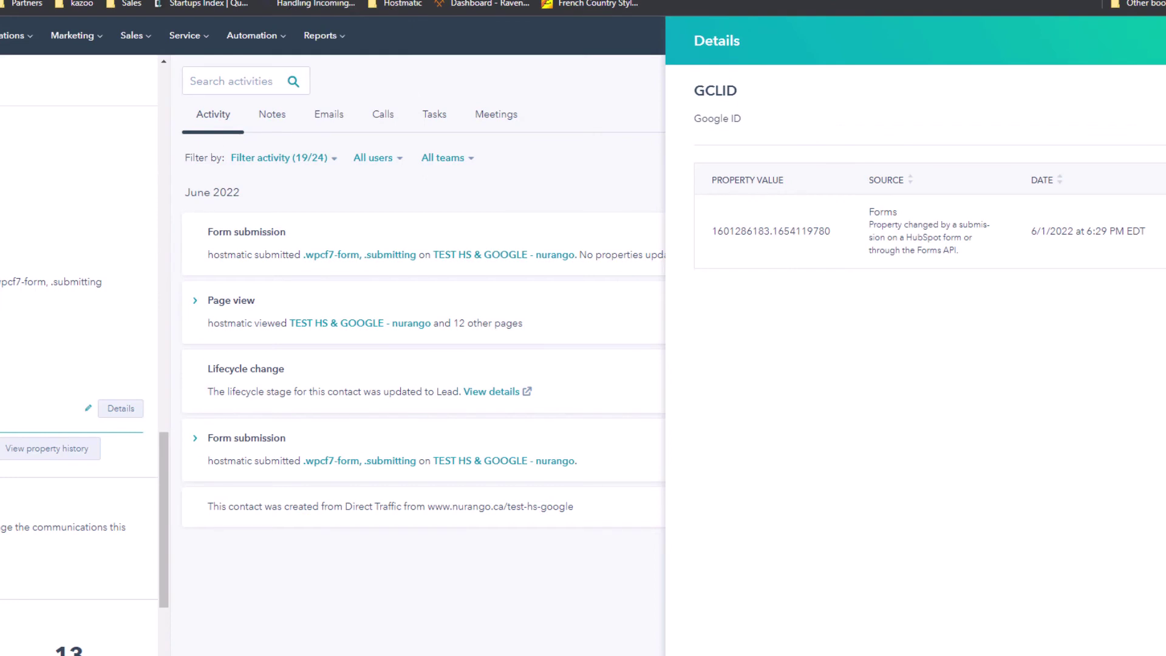